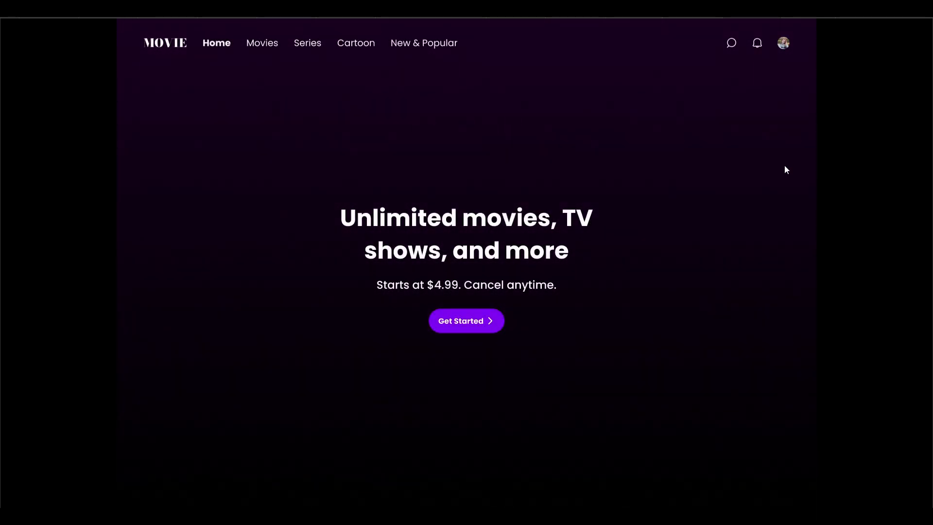
# - Preview the movie site's scroll effect, and examine the prepared navbar, text, poster and logo elements on the canvas
pyautogui.scroll(-5, 782, 166)
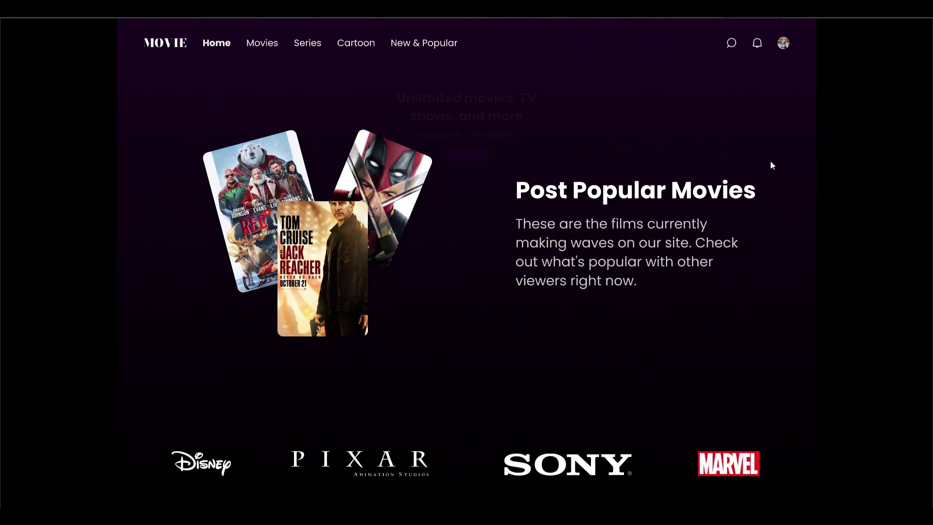
pyautogui.scroll(-6, 770, 164)
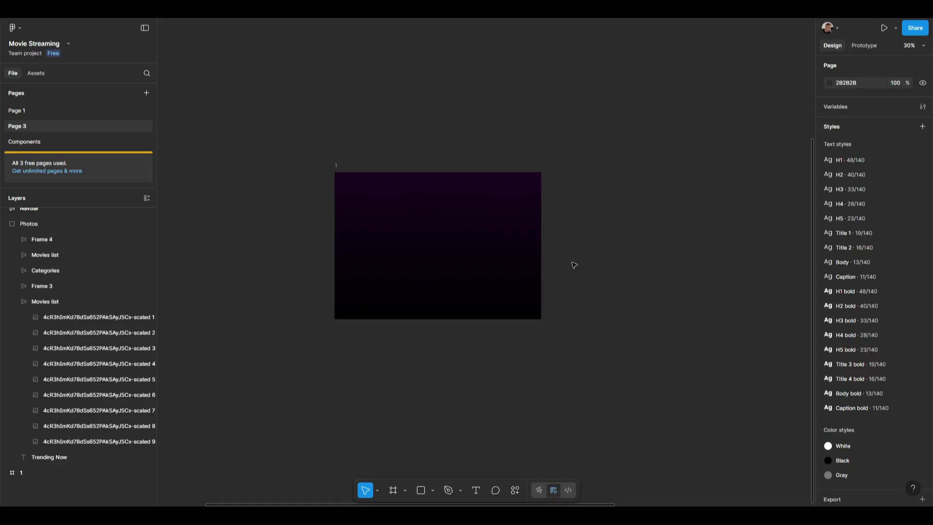
pyautogui.moveTo(573, 264); pyautogui.dragTo(610, 282)
pyautogui.scroll(-2, 610, 282)
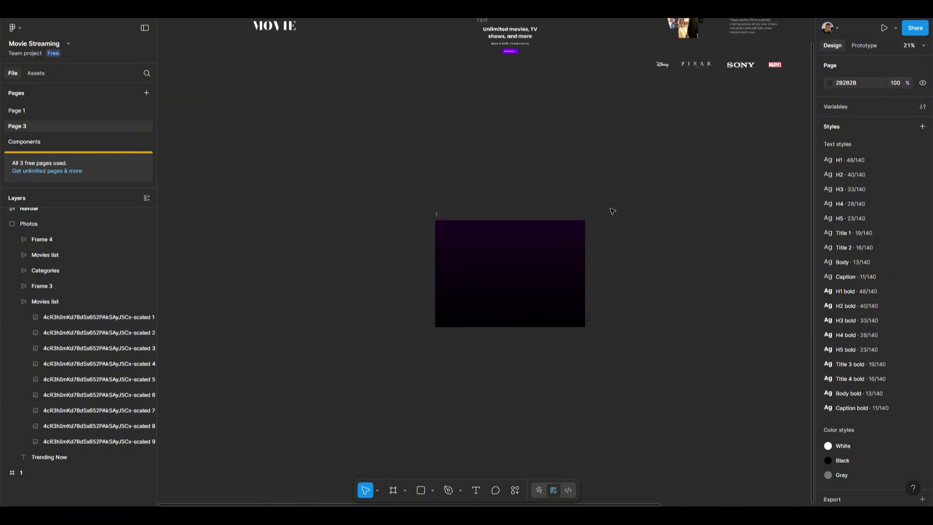
pyautogui.moveTo(607, 212); pyautogui.dragTo(527, 330)
pyautogui.moveTo(478, 274); pyautogui.dragTo(523, 303)
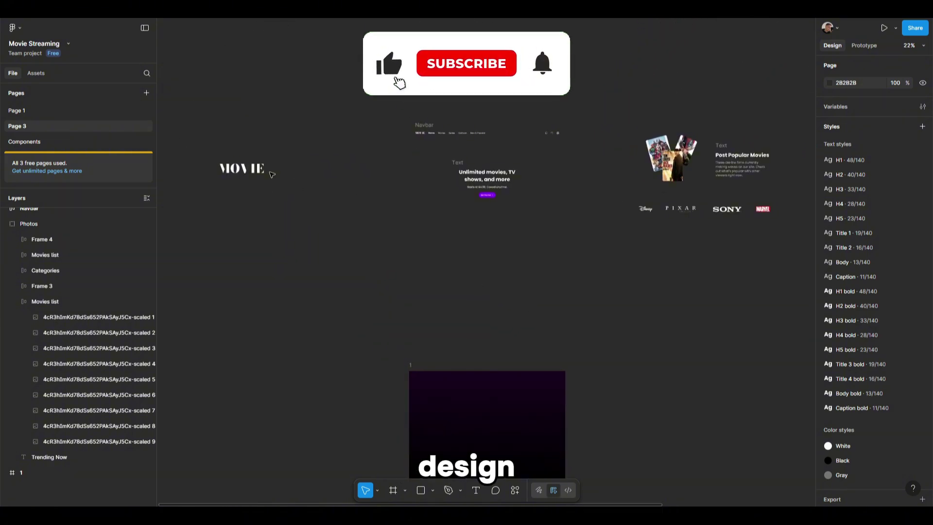
pyautogui.scroll(5, 453, 170)
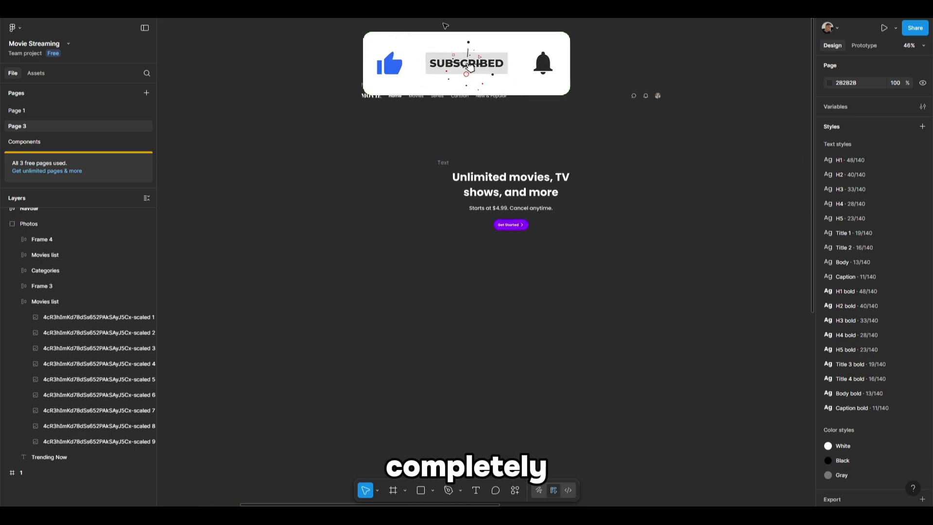
pyautogui.moveTo(689, 198); pyautogui.dragTo(209, 185)
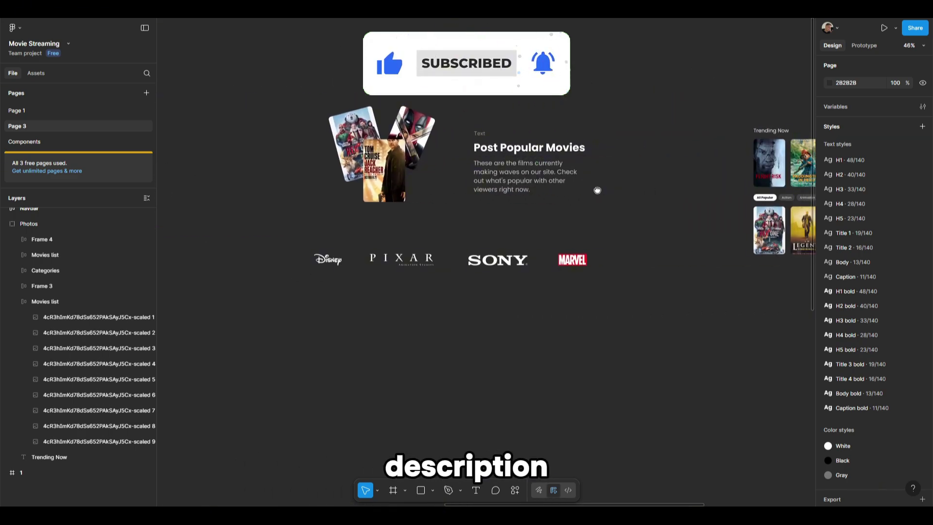
pyautogui.moveTo(597, 189); pyautogui.dragTo(614, 179)
pyautogui.scroll(-3, 500, 179)
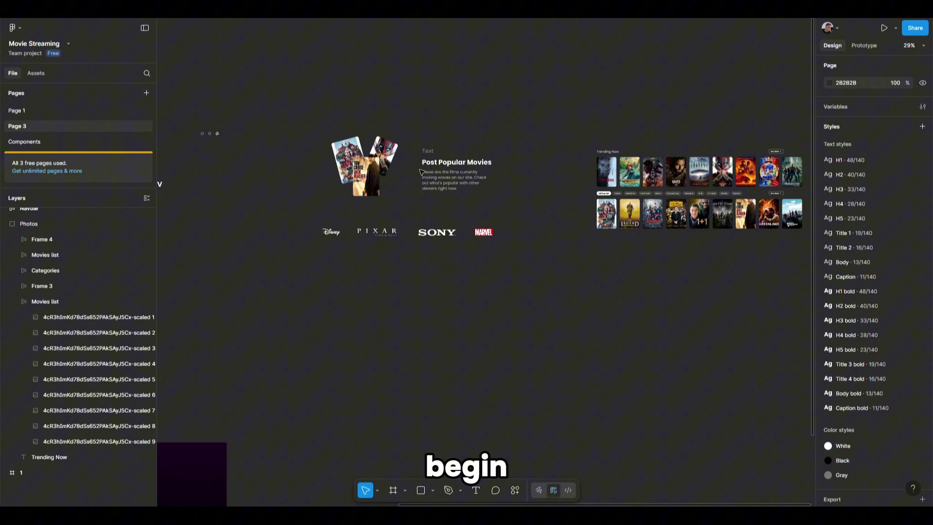
# - Place the Navbar at the top of frame 1, centred horizontally with a side margin of about 55 px
pyautogui.moveTo(421, 172); pyautogui.dragTo(726, 124)
pyautogui.moveTo(560, 165); pyautogui.dragTo(566, 135)
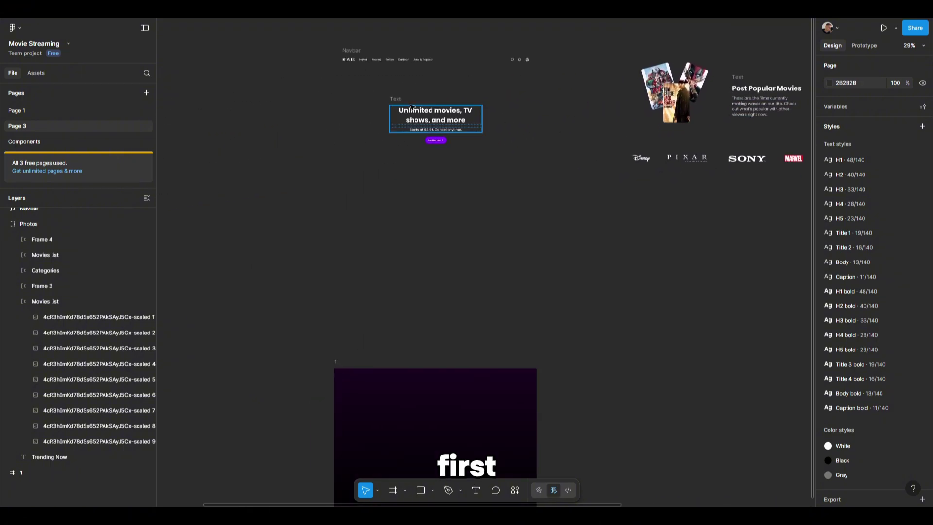
pyautogui.click(350, 51)
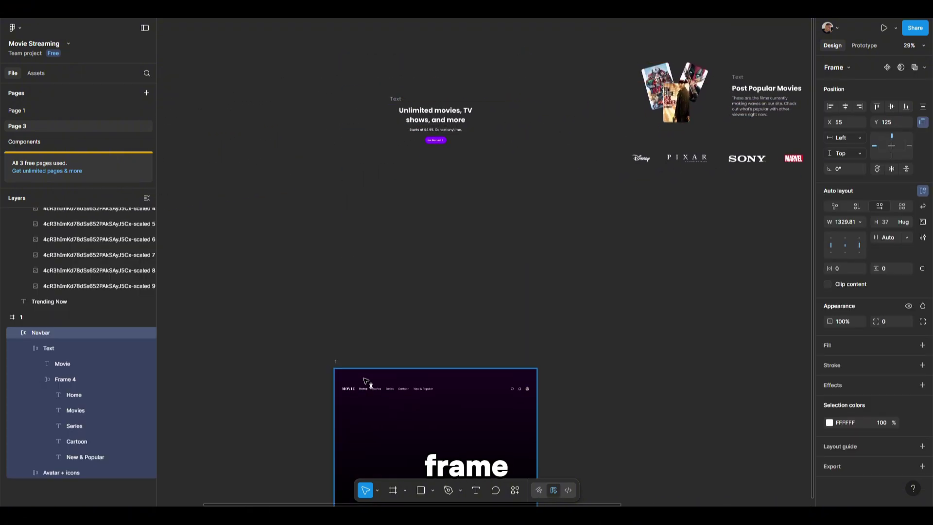
pyautogui.hotkey('shift', '2')
pyautogui.moveTo(472, 266); pyautogui.dragTo(486, 244)
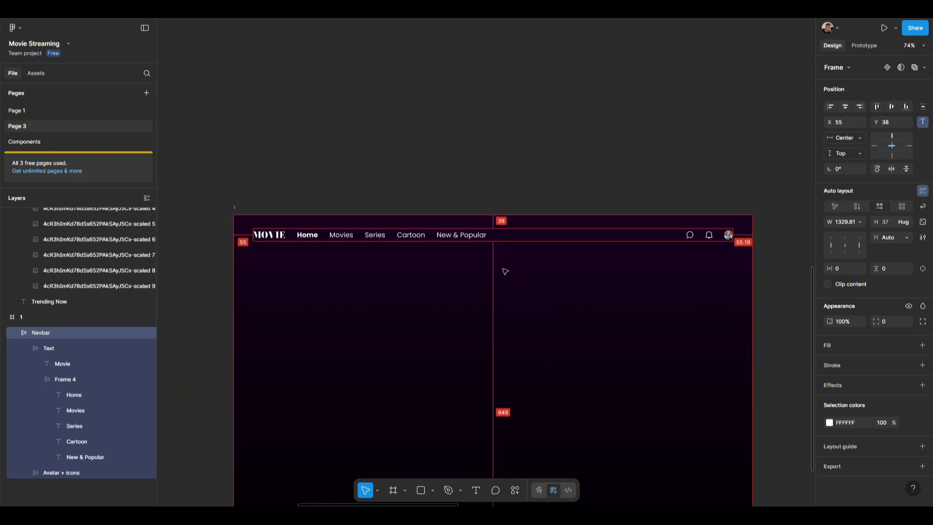
pyautogui.click(500, 125)
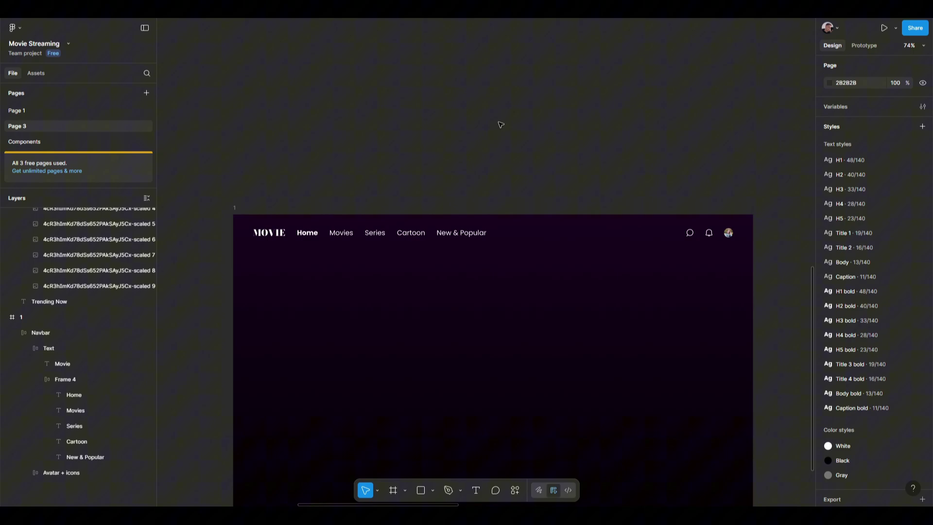
# - Move the "Unlimited movies, TV shows, and more" text block into frame 1 and centre it at X 394, Y 377
pyautogui.scroll(-5, 500, 127)
pyautogui.scroll(10, 520, 100)
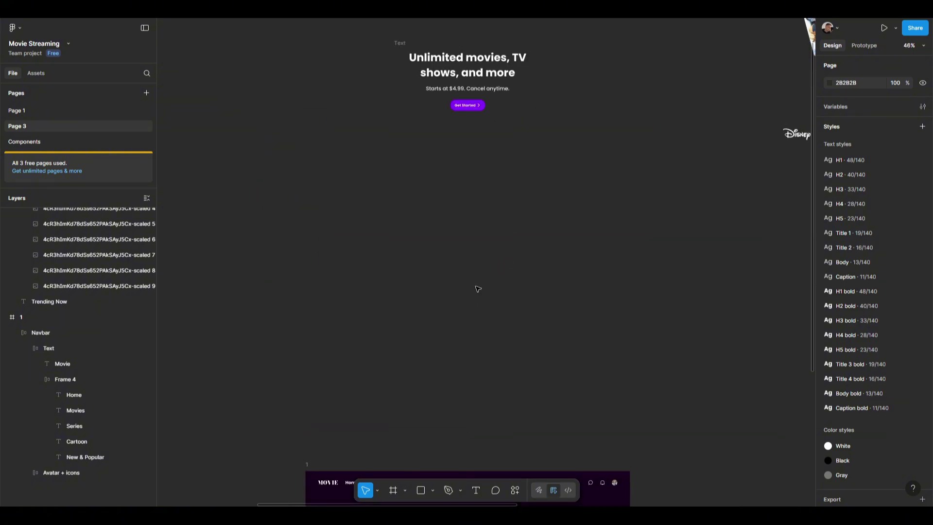
pyautogui.click(404, 153)
pyautogui.scroll(-5, 398, 153)
pyautogui.moveTo(398, 153); pyautogui.dragTo(398, 100)
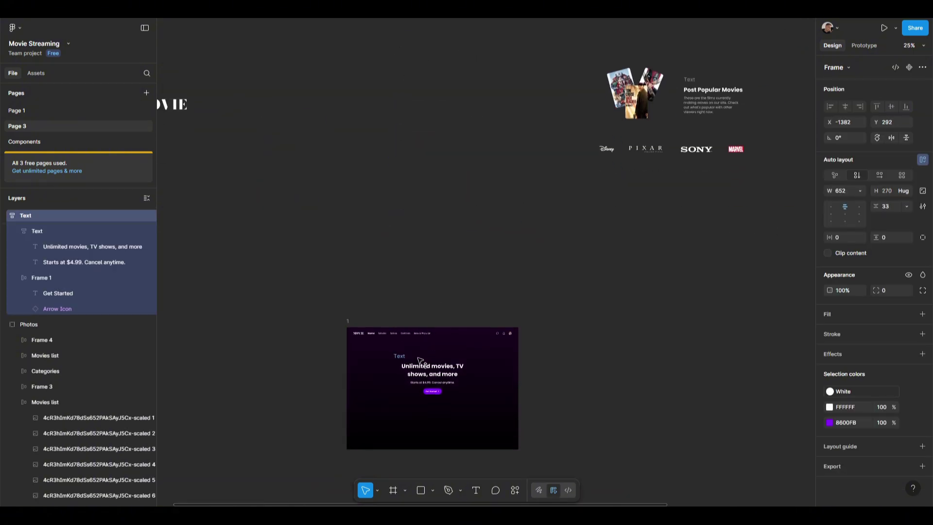
pyautogui.moveTo(419, 359); pyautogui.dragTo(420, 369)
pyautogui.scroll(-2, 417, 369)
pyautogui.scroll(3, 412, 367)
pyautogui.scroll(3, 500, 120)
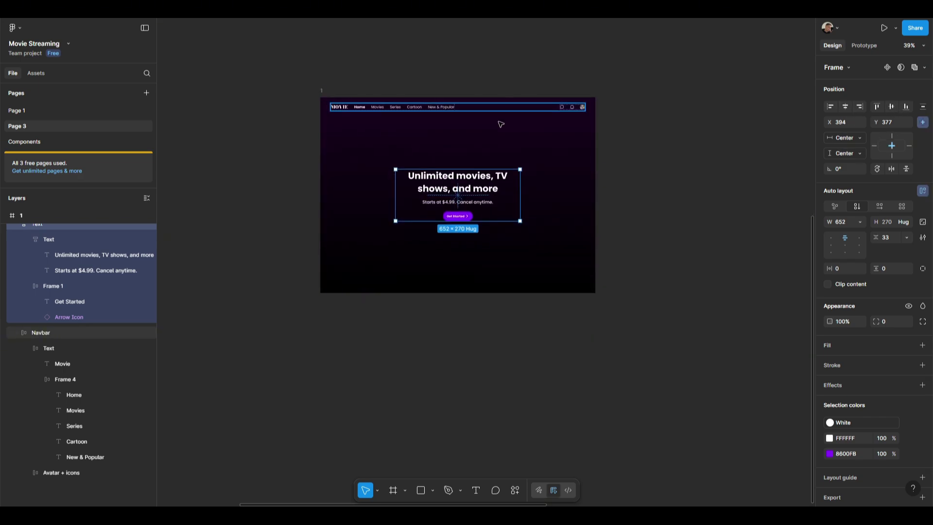
pyautogui.click(483, 85)
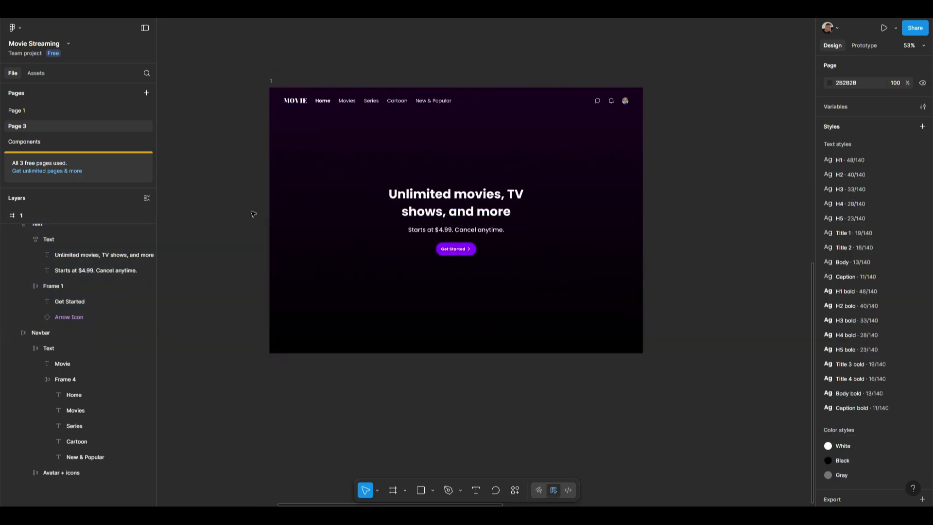
# - Duplicate frame 1 and place the copy to its right, aligned at Y 0
pyautogui.scroll(-5, 610, 234)
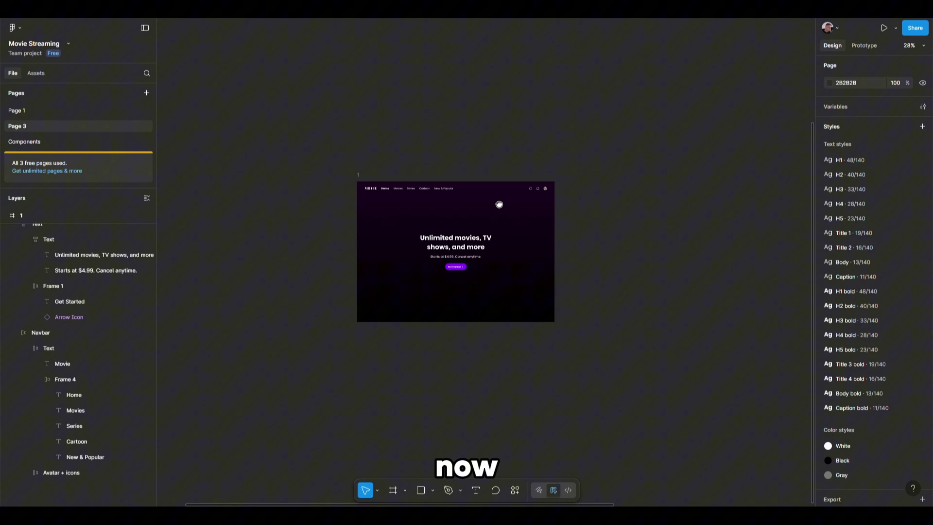
pyautogui.click(339, 176)
pyautogui.moveTo(590, 174); pyautogui.dragTo(483, 162)
pyautogui.click(524, 169)
pyautogui.click(220, 152)
pyautogui.moveTo(221, 153); pyautogui.dragTo(415, 139)
pyautogui.scroll(3, 406, 145)
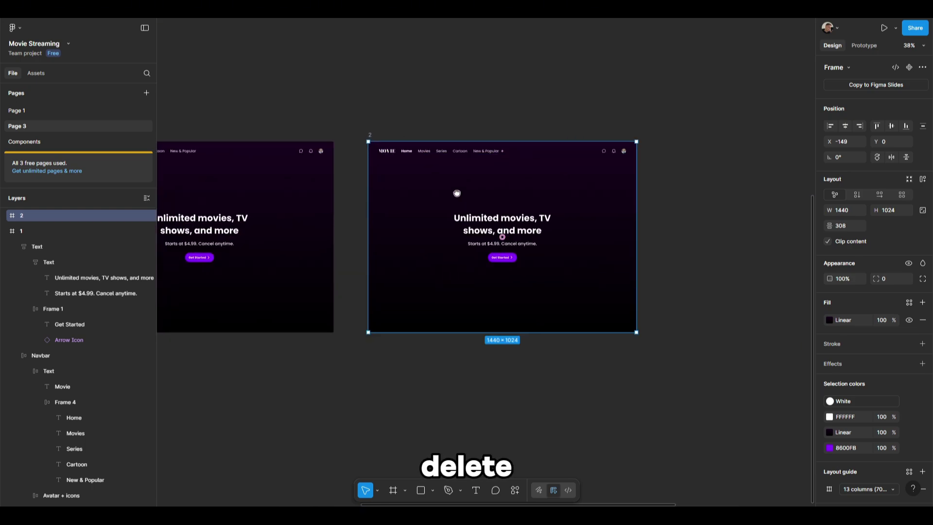
# - Delete the headline text block with its Get Started button from frame 2
pyautogui.moveTo(457, 194); pyautogui.dragTo(430, 159)
pyautogui.click(442, 185)
pyautogui.press('Delete')
# - Move the poster photos, the "Post Popular Movies" text and the studio logos together into frame 2
pyautogui.scroll(-3, 452, 148)
pyautogui.scroll(5, 466, 146)
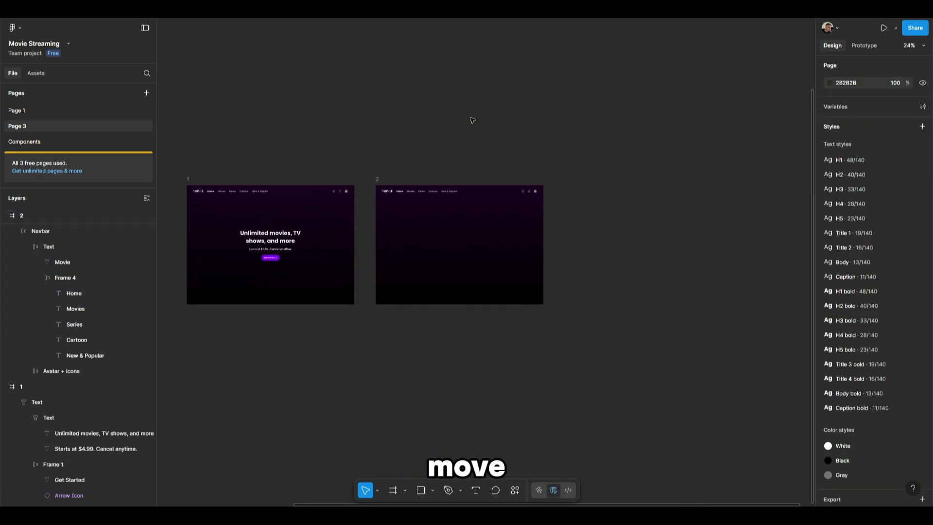
pyautogui.scroll(1, 457, 220)
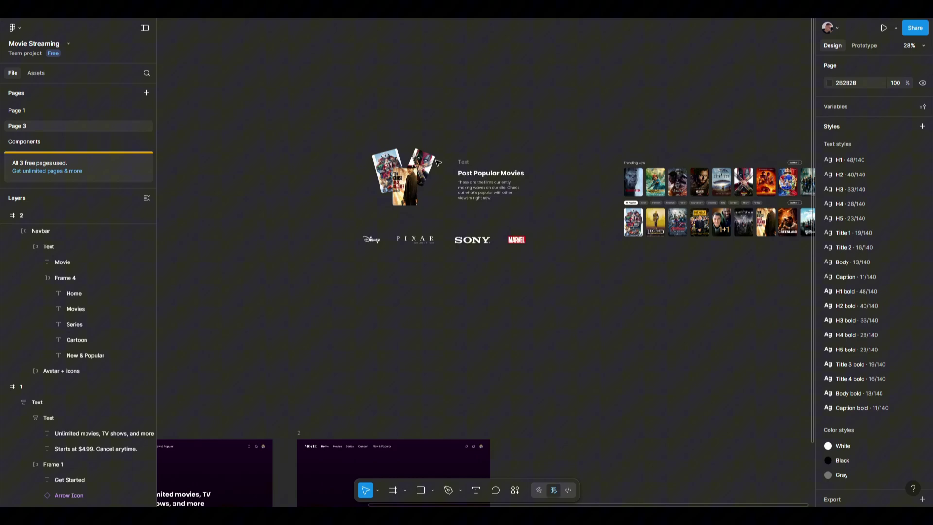
pyautogui.scroll(4, 437, 163)
pyautogui.moveTo(250, 96); pyautogui.dragTo(598, 294)
pyautogui.scroll(-4, 545, 294)
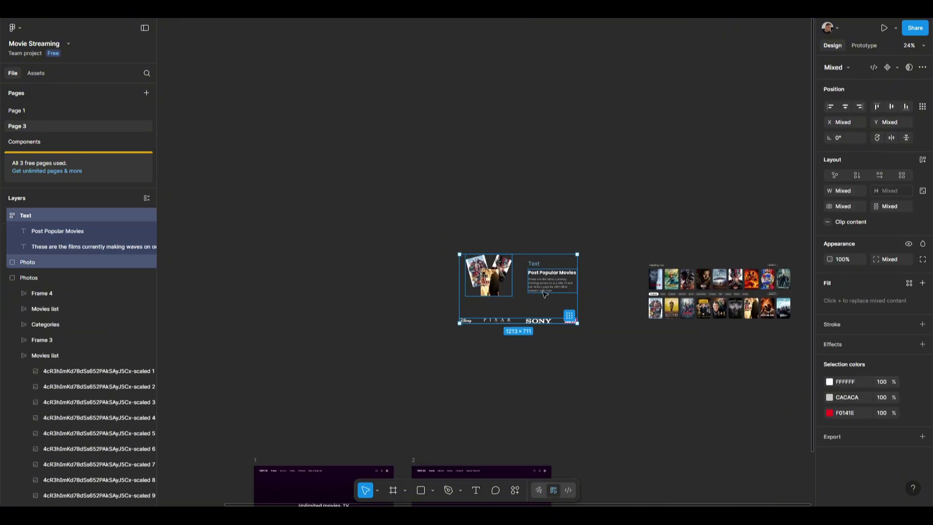
pyautogui.scroll(-3, 544, 295)
pyautogui.moveTo(546, 164); pyautogui.dragTo(509, 391)
pyautogui.scroll(-2, 505, 340)
pyautogui.scroll(5, 496, 291)
pyautogui.scroll(-2, 520, 257)
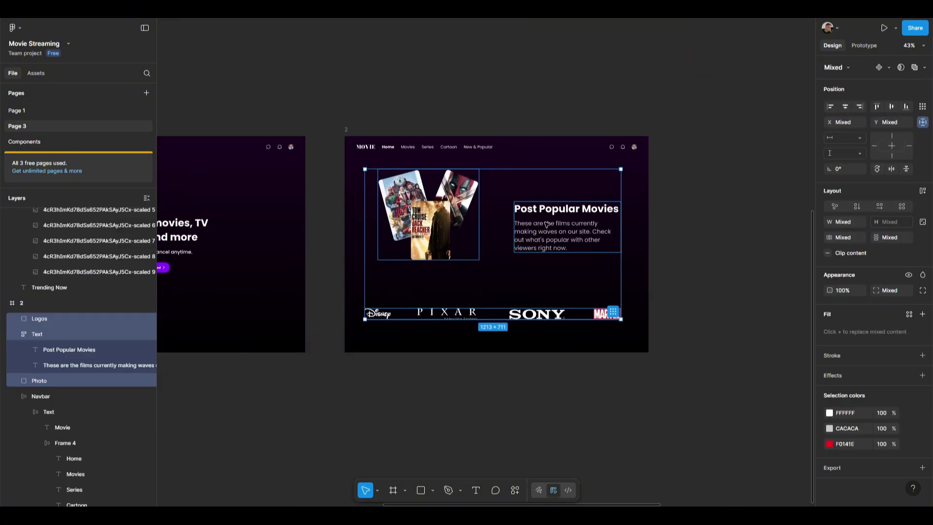
pyautogui.scroll(3, 539, 222)
# - Centre the photos, text and logos horizontally within frame 2 and nudge them down about 11 px
pyautogui.press('alt')
pyautogui.moveTo(562, 233); pyautogui.dragTo(572, 237)
pyautogui.press('Left')
pyautogui.press('Left')
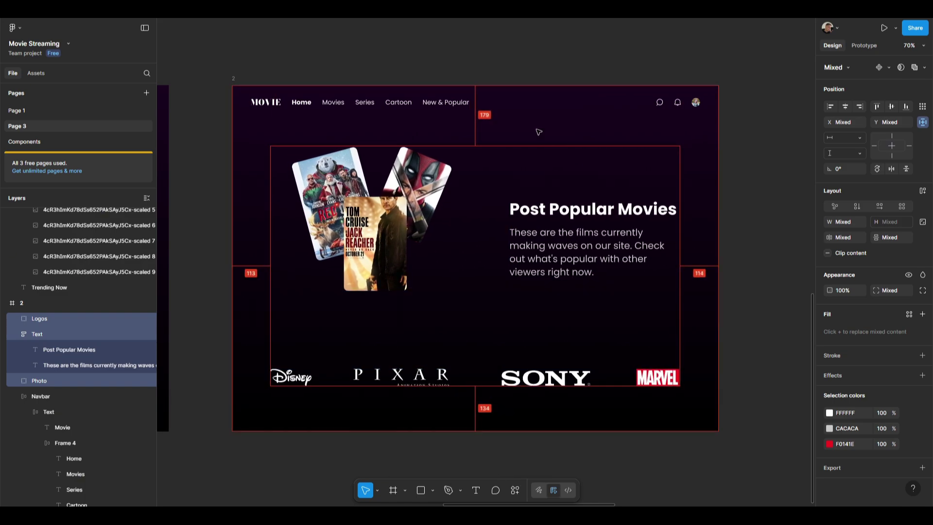
pyautogui.press('Down')
pyautogui.press('Down')
pyautogui.press('Down')
pyautogui.press('Down')
pyautogui.press('Down')
pyautogui.press('Down')
pyautogui.press('Down')
pyautogui.press('Down')
pyautogui.press('Down')
pyautogui.press('Down')
pyautogui.press('Down')
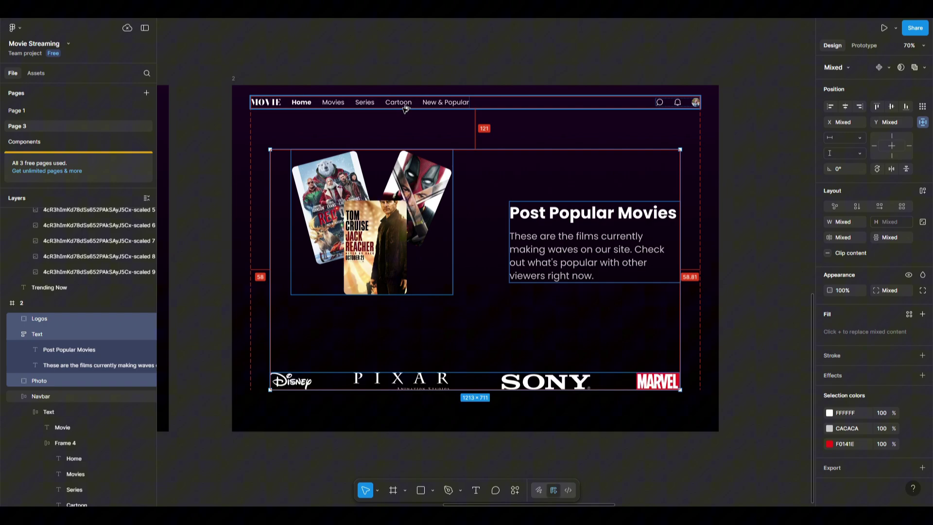
pyautogui.click(464, 62)
# - Duplicate frame 2 and place the copy to its right, evenly spaced with the other frames
pyautogui.scroll(-2, 525, 97)
pyautogui.scroll(-5, 407, 161)
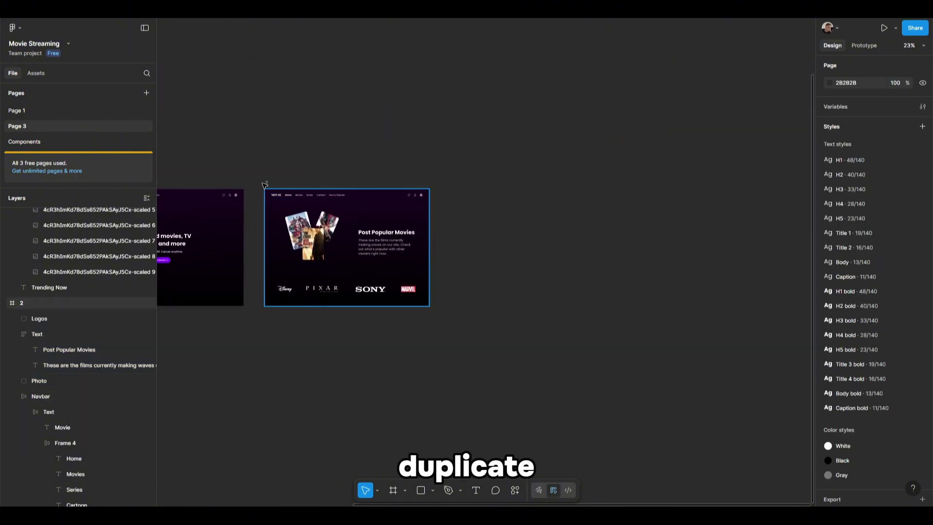
pyautogui.moveTo(268, 184); pyautogui.dragTo(447, 184)
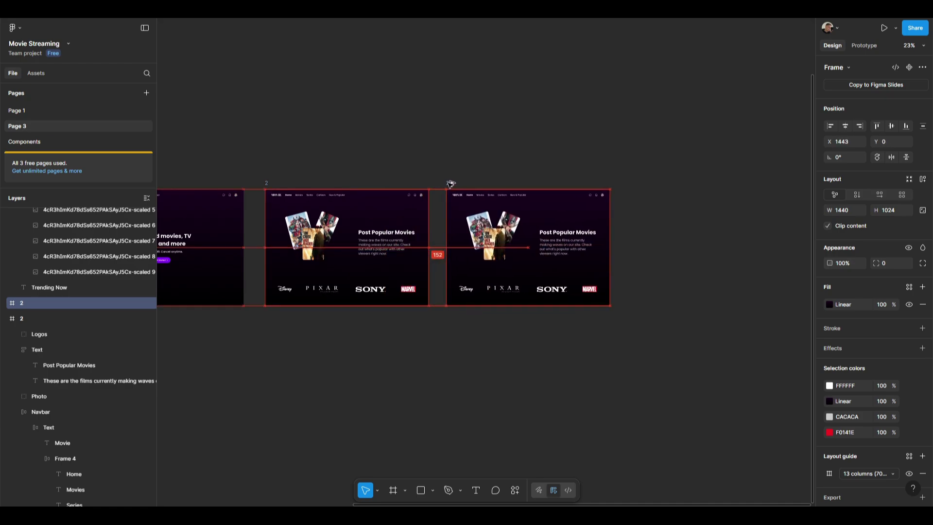
pyautogui.click(604, 364)
# - Delete the poster photos, the "Post Popular Movies" text and the studio logos from frame 3
pyautogui.scroll(2, 603, 364)
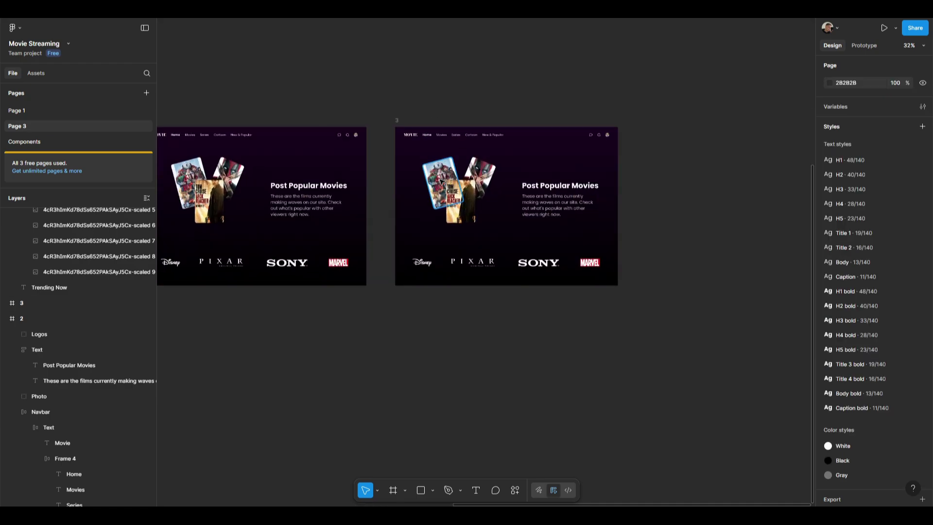
pyautogui.click(478, 204)
pyautogui.keyDown('shift'); pyautogui.click(547, 200); pyautogui.keyUp('shift')
pyautogui.keyDown('shift'); pyautogui.click(499, 263); pyautogui.keyUp('shift')
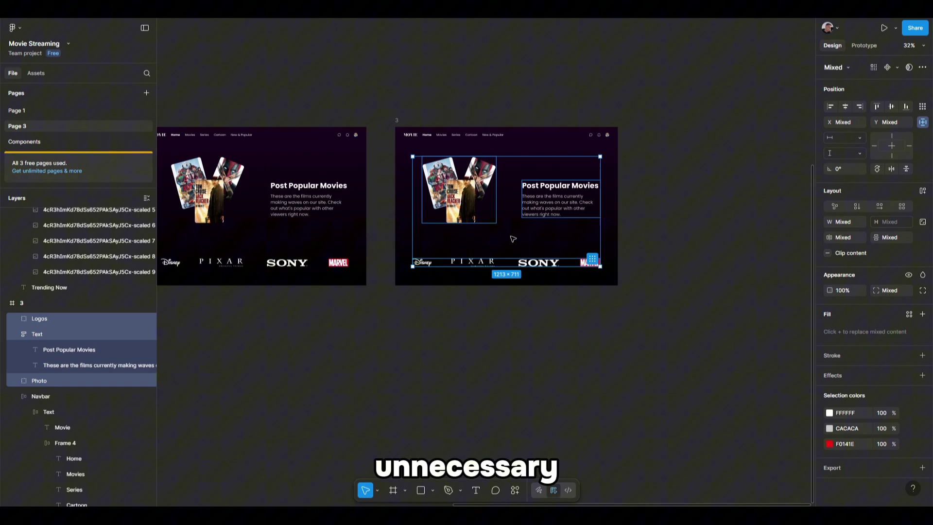
pyautogui.press('Delete')
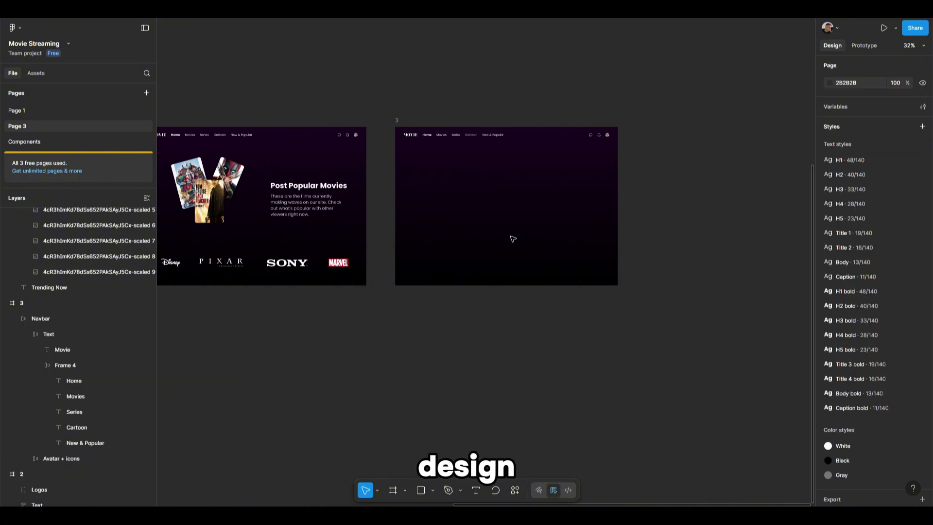
# - Move the Photos group with the Trending Now movie lists into frame 3 below its navbar
pyautogui.scroll(-5, 450, 233)
pyautogui.scroll(3, 412, 106)
pyautogui.moveTo(413, 105); pyautogui.dragTo(653, 210)
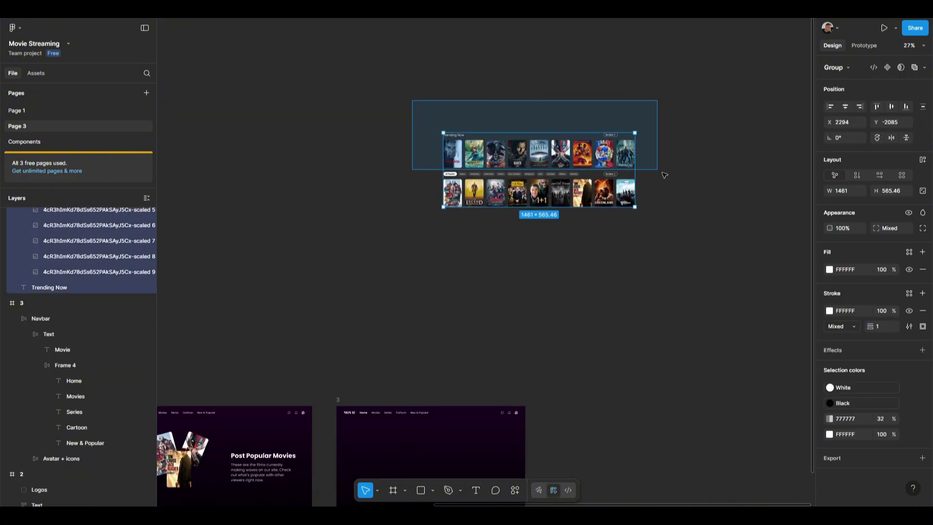
pyautogui.scroll(-3, 712, 122)
pyautogui.moveTo(551, 68); pyautogui.dragTo(454, 360)
pyautogui.scroll(5, 359, 362)
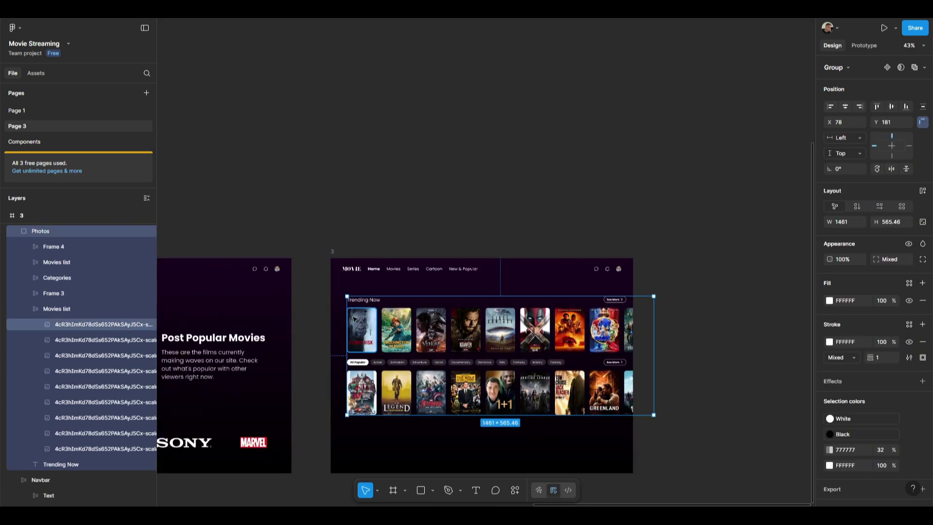
# - Show the layout guides, align the Photos group in frame 3 to X 55 and centre it vertically
pyautogui.hotkey('shift', 'g')
pyautogui.scroll(-3, 351, 196)
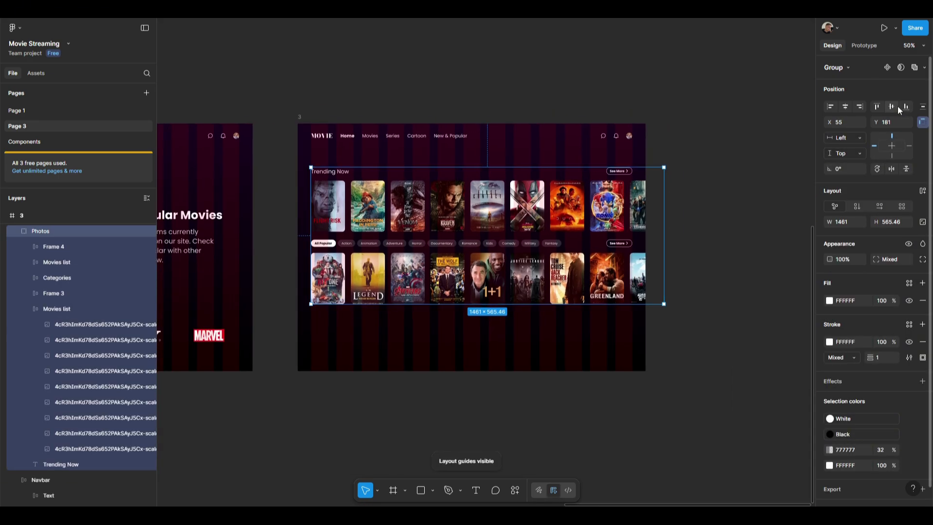
pyautogui.click(894, 106)
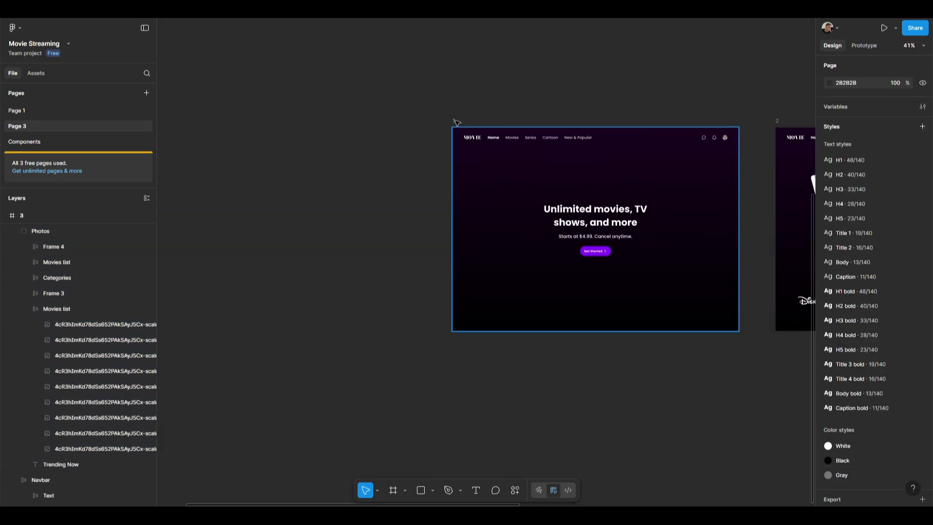
# - Duplicate frame 1, place the copy to its left with the same spacing as the other frames, and name it Start
pyautogui.click(455, 120)
pyautogui.scroll(-2, 456, 123)
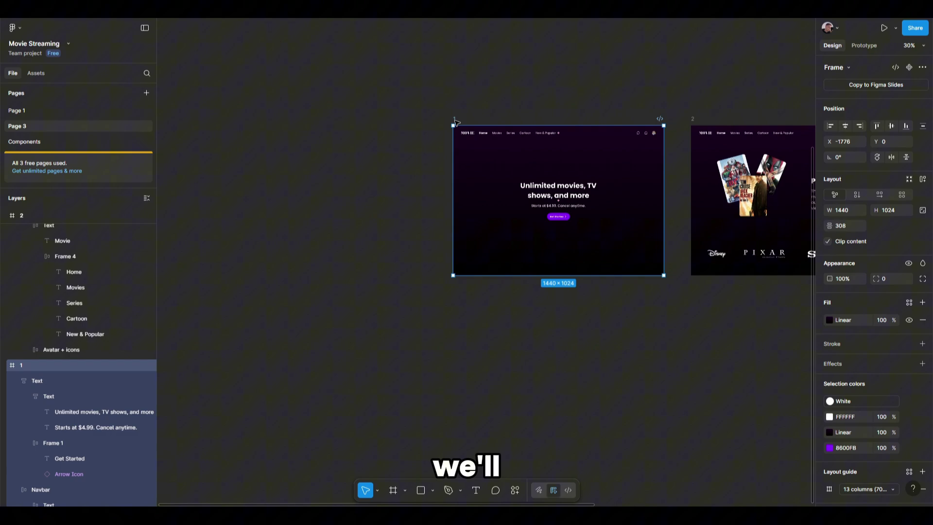
pyautogui.moveTo(469, 121); pyautogui.dragTo(227, 121)
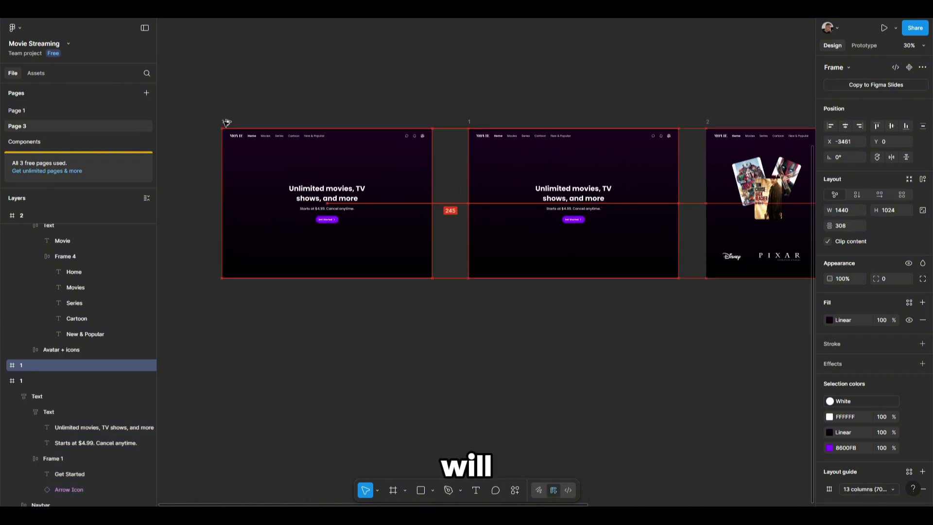
pyautogui.write('Sta')
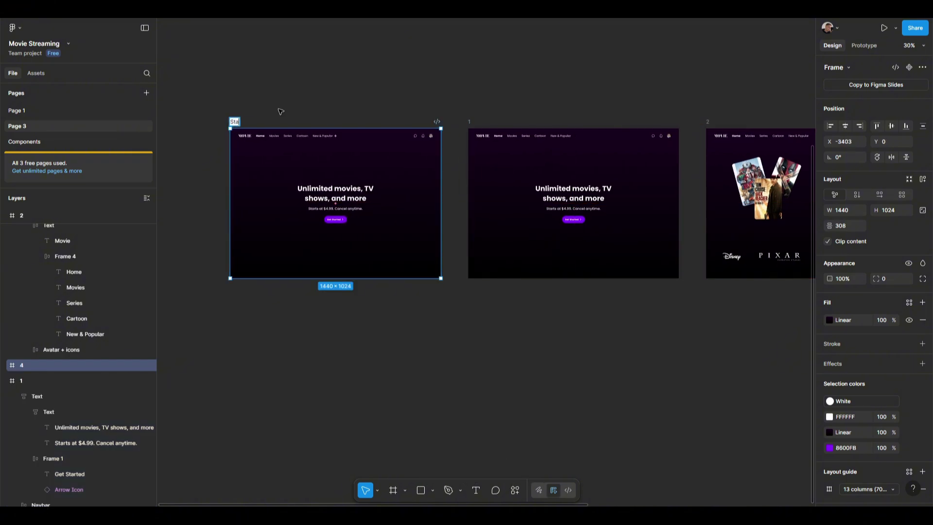
pyautogui.write('rt')
pyautogui.click(280, 111)
# - Strip the Start frame down to the MOVIE logo, enlarged to about 419 × 172 and centred in the frame
pyautogui.moveTo(280, 111); pyautogui.dragTo(360, 190)
pyautogui.click(340, 204)
pyautogui.keyDown('shift'); pyautogui.click(311, 151); pyautogui.keyUp('shift')
pyautogui.press('Delete')
pyautogui.scroll(-4, 324, 136)
pyautogui.moveTo(334, 93); pyautogui.dragTo(382, 247)
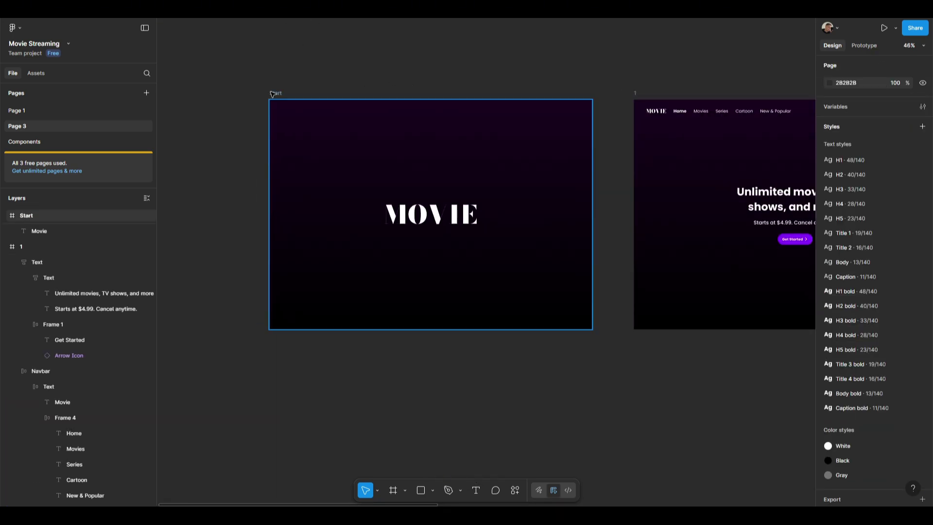
# - Change the Start frame's black gradient end stop to a lighter purple, starting from 19031F
pyautogui.click(276, 92)
pyautogui.click(829, 305)
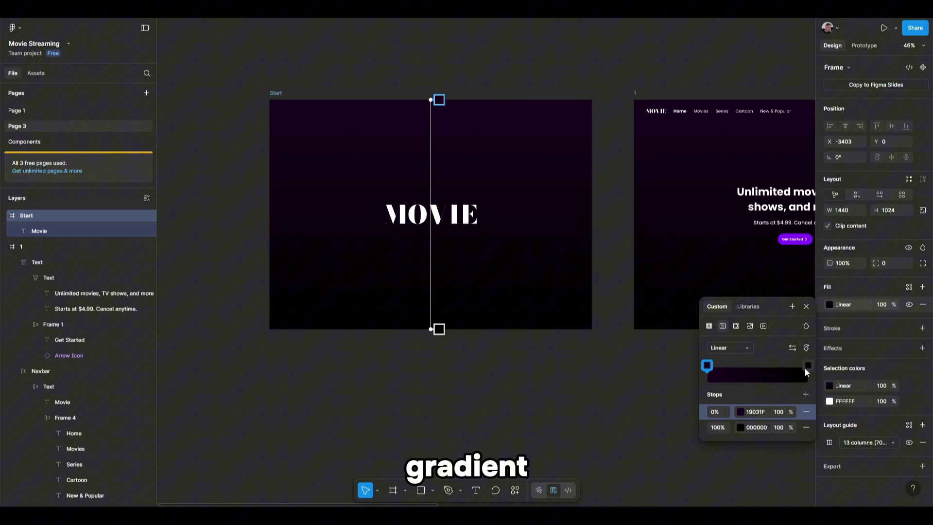
pyautogui.click(756, 427)
pyautogui.write('19031F')
pyautogui.click(740, 427)
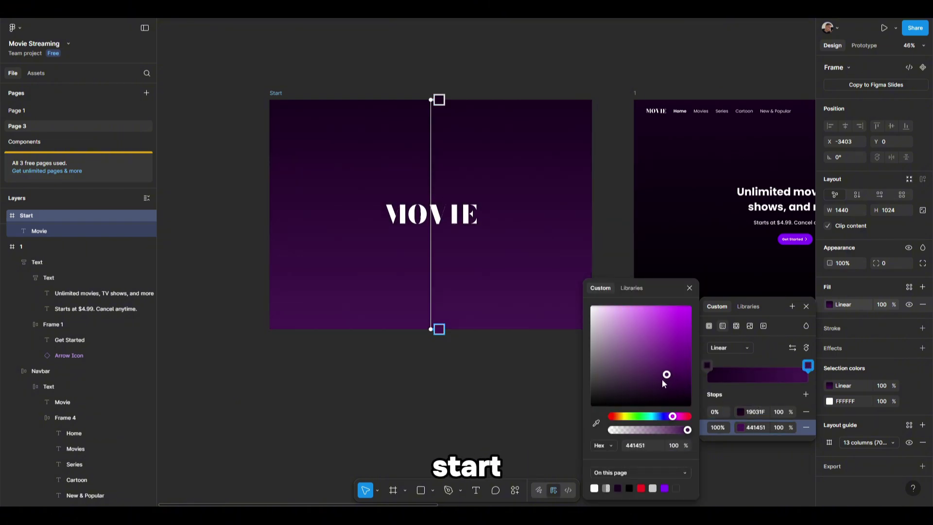
pyautogui.moveTo(662, 379); pyautogui.dragTo(628, 368)
pyautogui.click(405, 146)
pyautogui.moveTo(547, 258); pyautogui.dragTo(485, 246)
pyautogui.click(566, 108)
pyautogui.moveTo(599, 131); pyautogui.dragTo(505, 158)
pyautogui.scroll(-3, 505, 159)
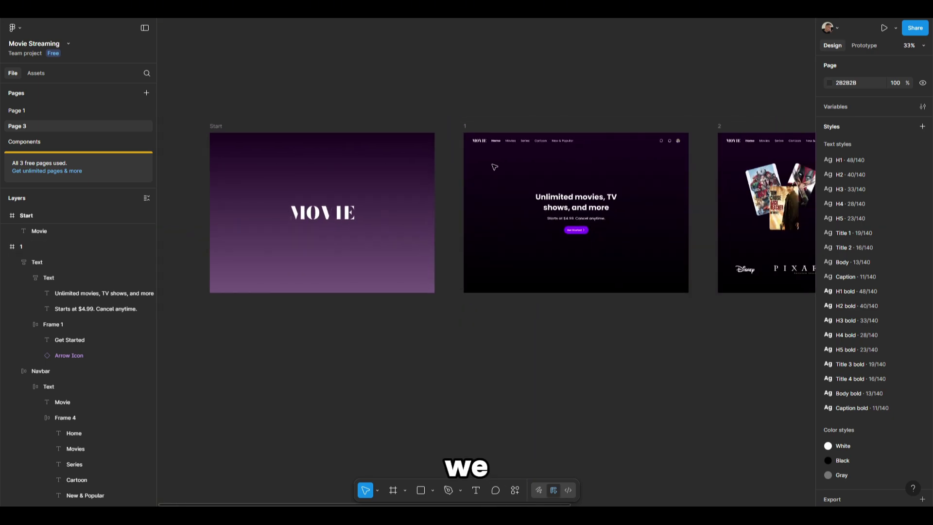
# - Copy the large MOVIE logo from Start into frame 1 and scale it to about 227 × 93 above the headline
pyautogui.hscroll(4, 473, 171)
pyautogui.hscroll(10, 472, 171)
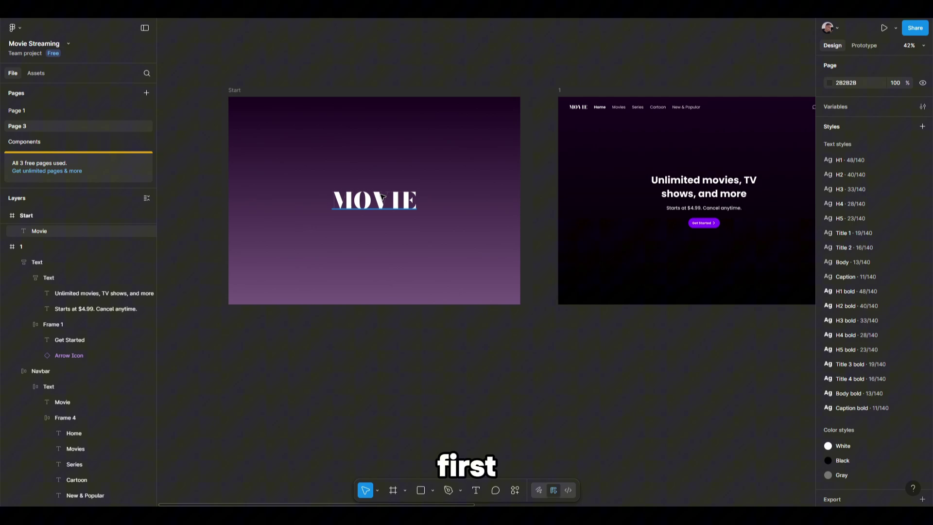
pyautogui.click(381, 201)
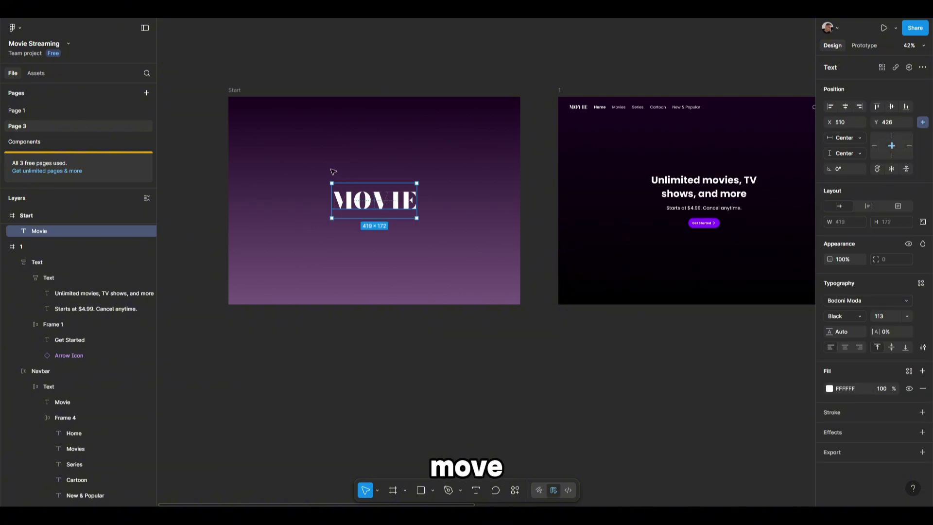
pyautogui.scroll(2, 333, 171)
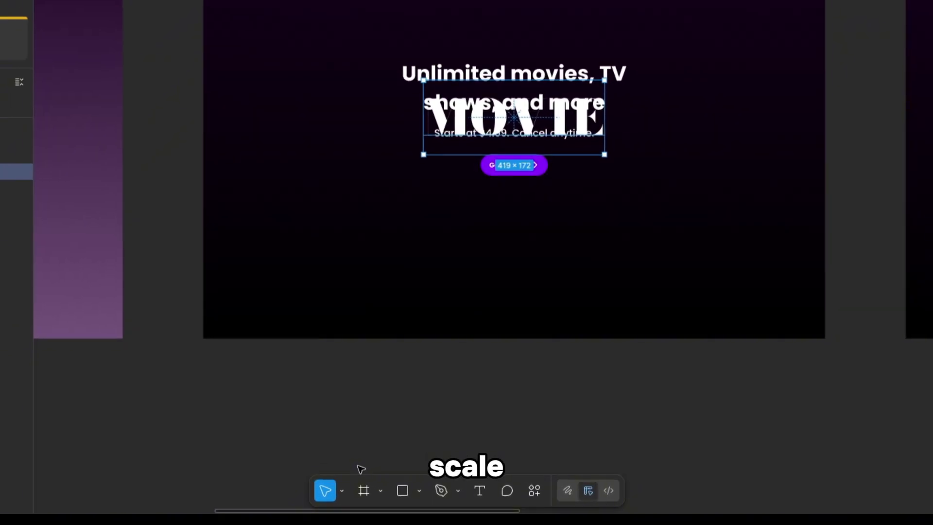
pyautogui.click(377, 490)
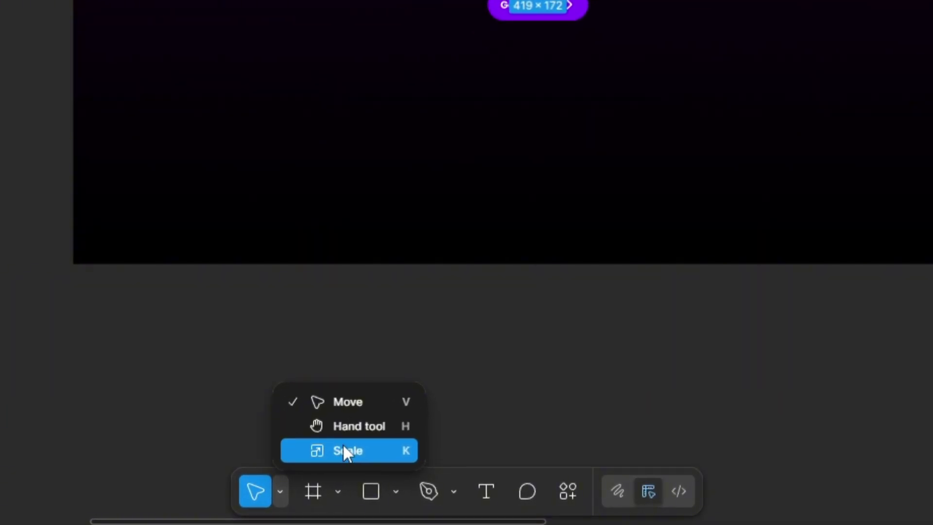
pyautogui.click(372, 460)
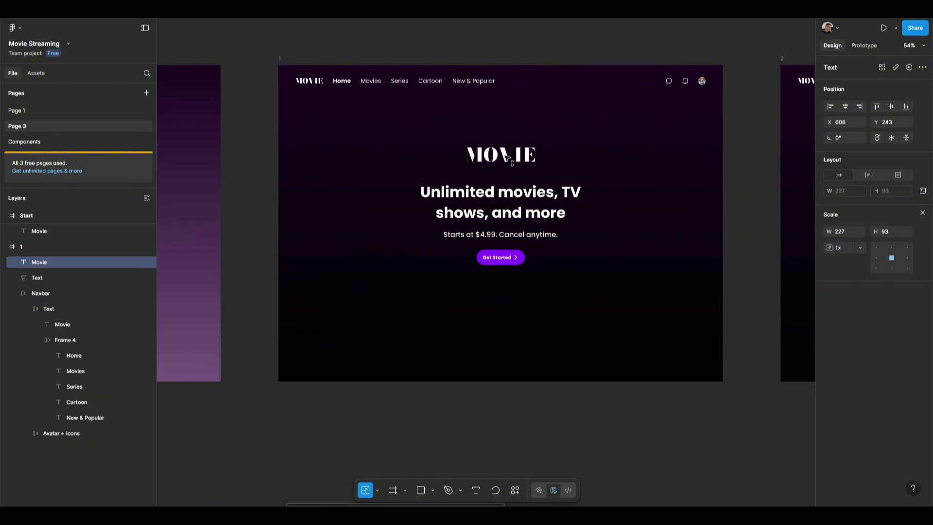
# - Move the scaled MOVIE logo in frame 1 up to Y 180 and make it fully transparent
pyautogui.click(923, 212)
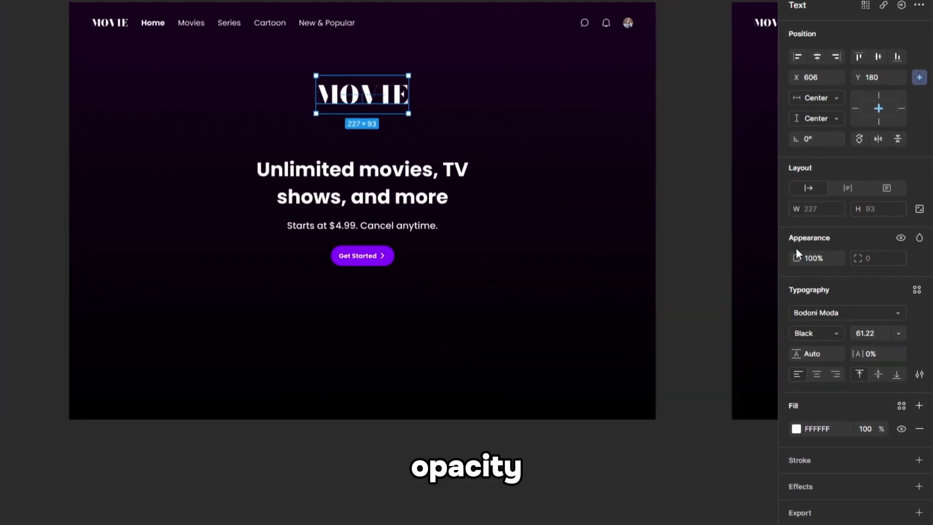
pyautogui.moveTo(796, 256); pyautogui.dragTo(799, 255)
pyautogui.click(519, 180)
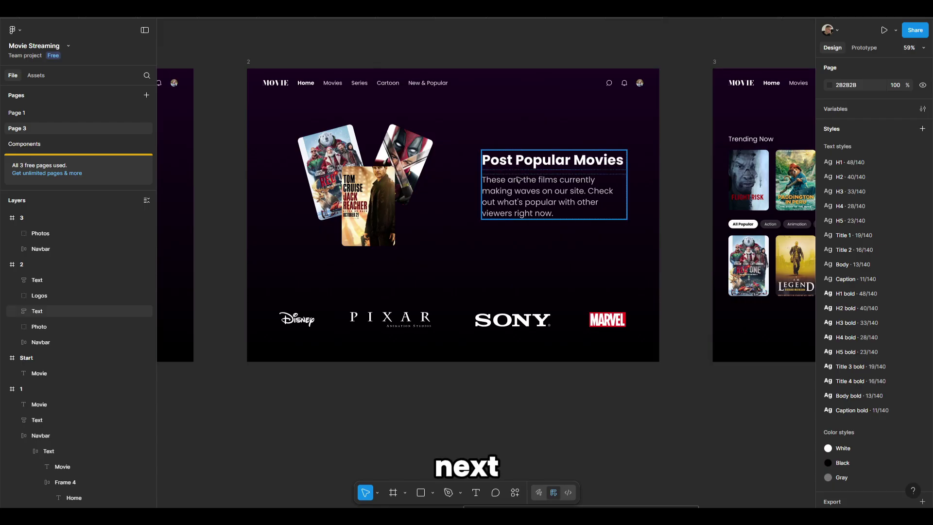
# - Combine the poster photos and the "Post Popular Movies" text in frame 2 into one auto layout
pyautogui.click(519, 175)
pyautogui.keyDown('shift'); pyautogui.click(408, 189); pyautogui.keyUp('shift')
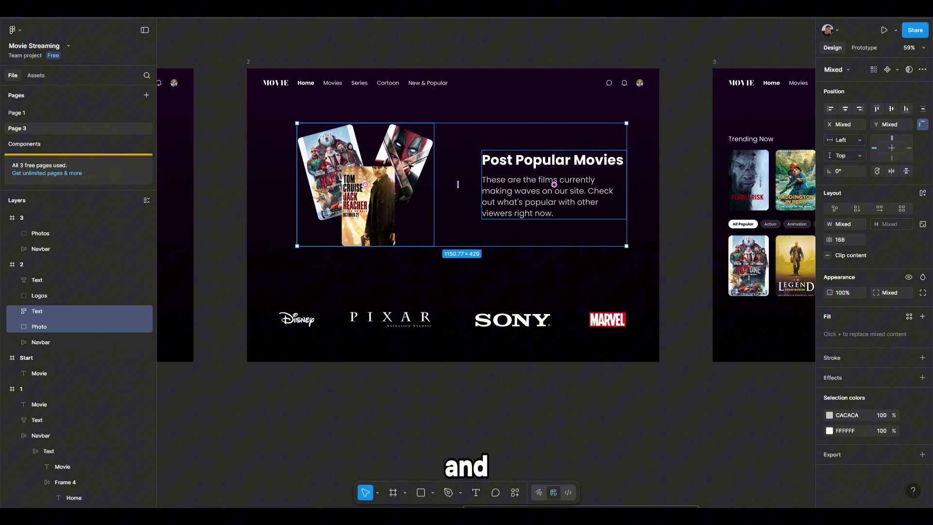
pyautogui.rightClick(408, 189)
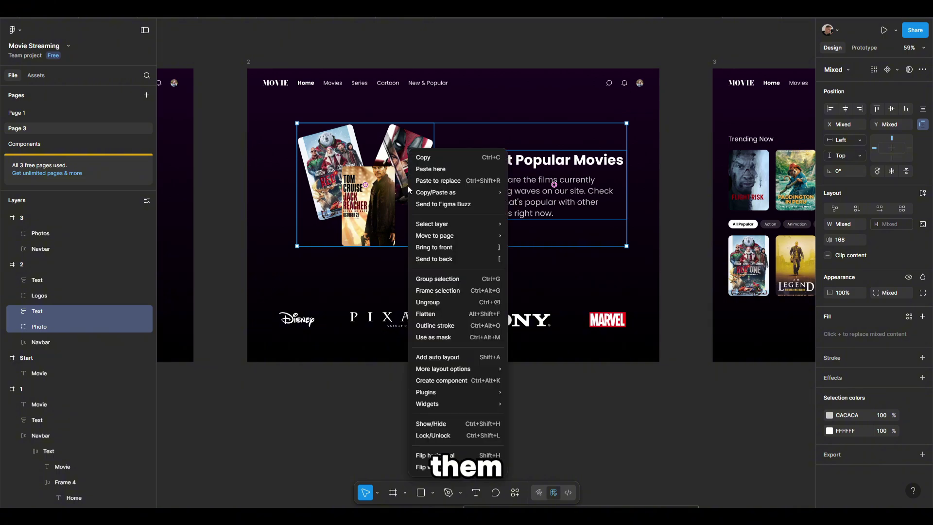
pyautogui.click(460, 356)
# - Copy the poster-and-text auto layout and the studio logos from frame 2 into frame 1, and move them down to its lower edge
pyautogui.scroll(-3, 457, 172)
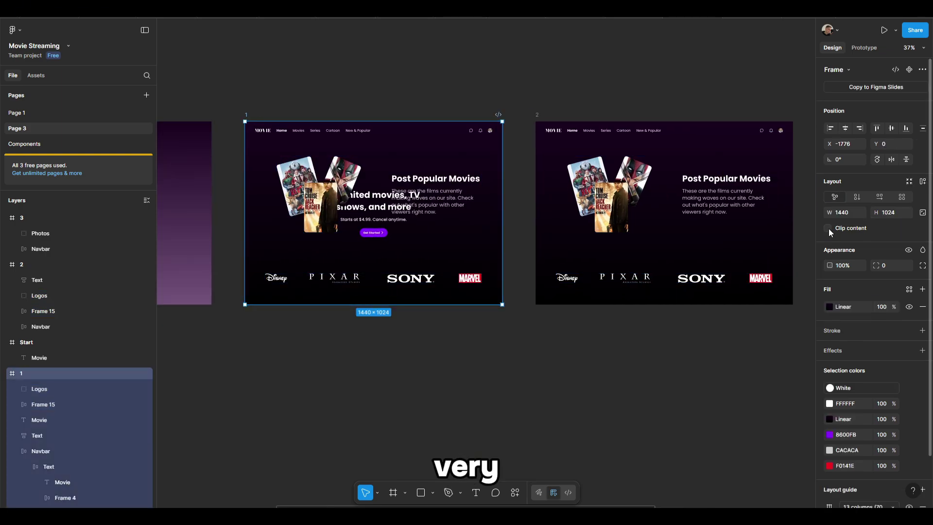
pyautogui.click(828, 228)
pyautogui.click(425, 177)
pyautogui.keyDown('shift'); pyautogui.click(411, 277); pyautogui.keyUp('shift')
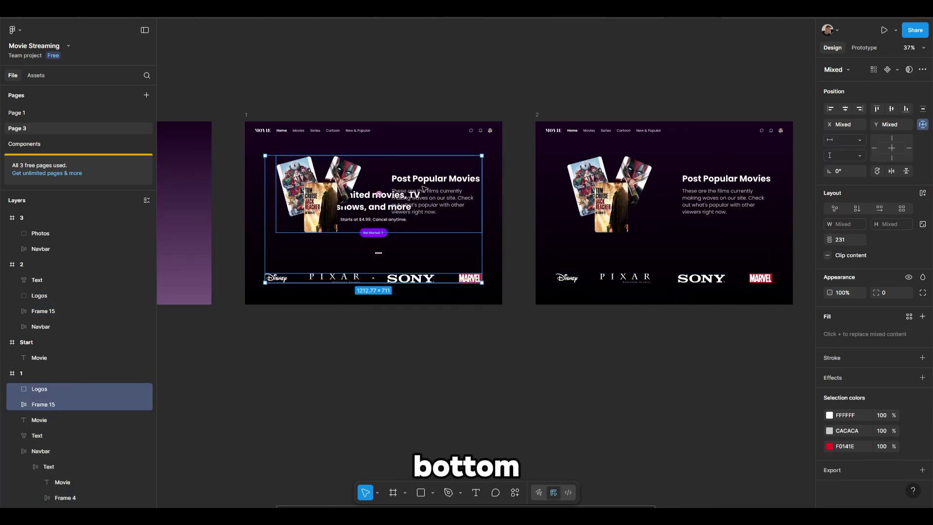
pyautogui.moveTo(425, 174); pyautogui.dragTo(425, 283)
# - Turn off clip content for frame 1 and move the poster block and studio logos fully below the frame's bottom edge
pyautogui.click(247, 117)
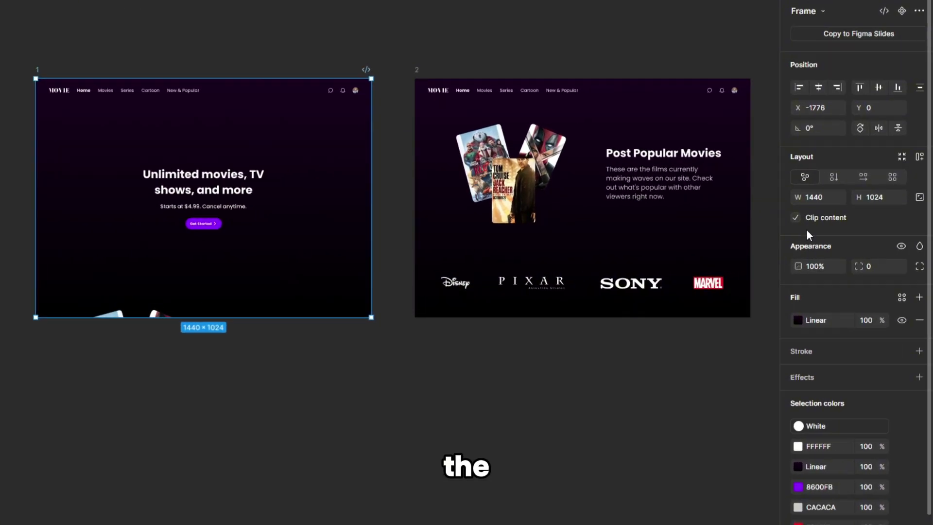
pyautogui.click(828, 228)
pyautogui.click(315, 311)
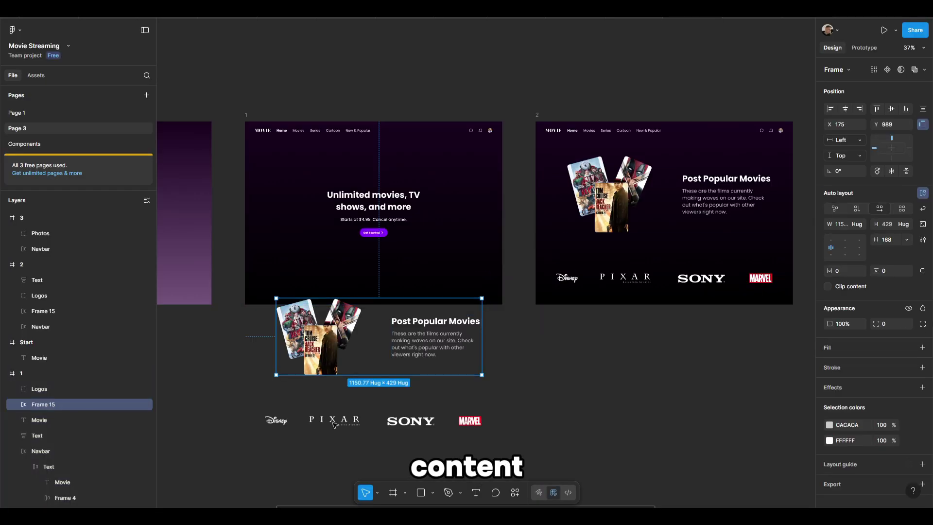
pyautogui.keyDown('shift'); pyautogui.click(333, 423); pyautogui.keyUp('shift')
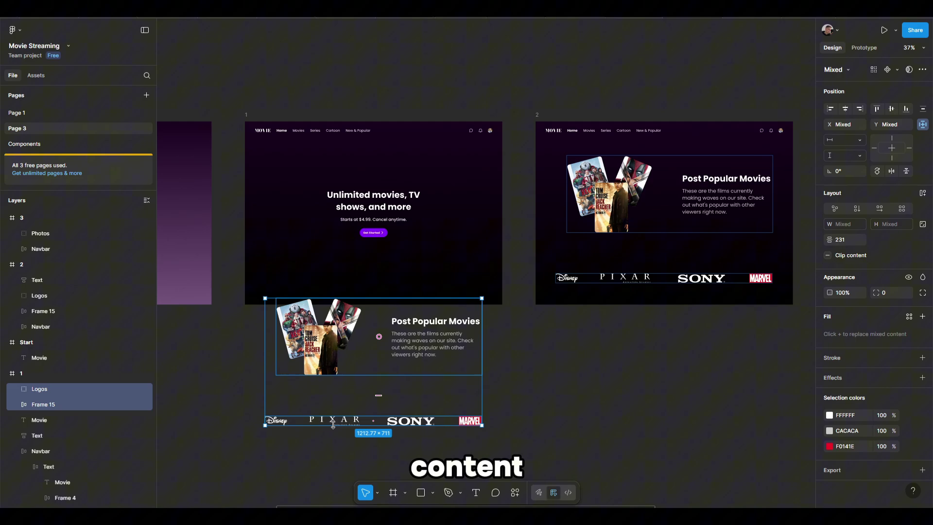
pyautogui.moveTo(332, 424); pyautogui.dragTo(334, 428)
pyautogui.scroll(-5, 389, 374)
pyautogui.hscroll(-2, 389, 374)
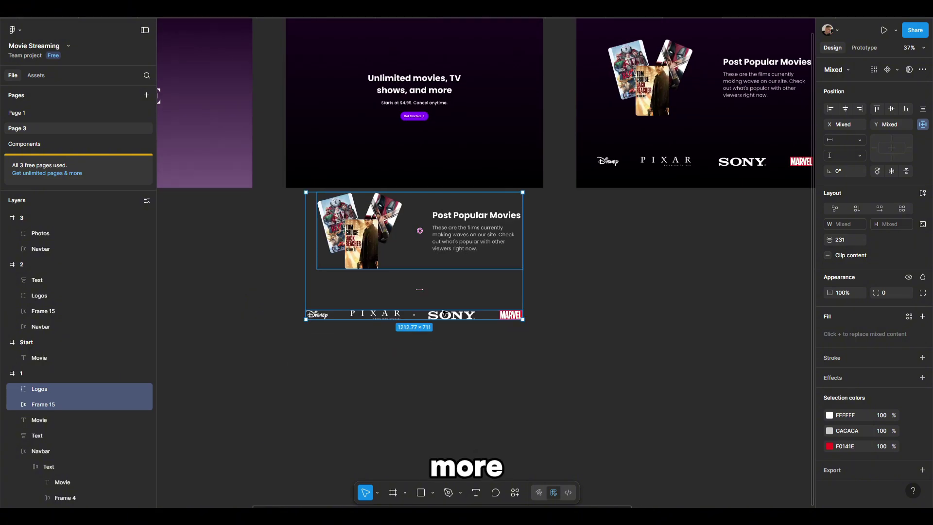
pyautogui.click(451, 319)
pyautogui.click(544, 270)
pyautogui.moveTo(544, 270); pyautogui.dragTo(521, 358)
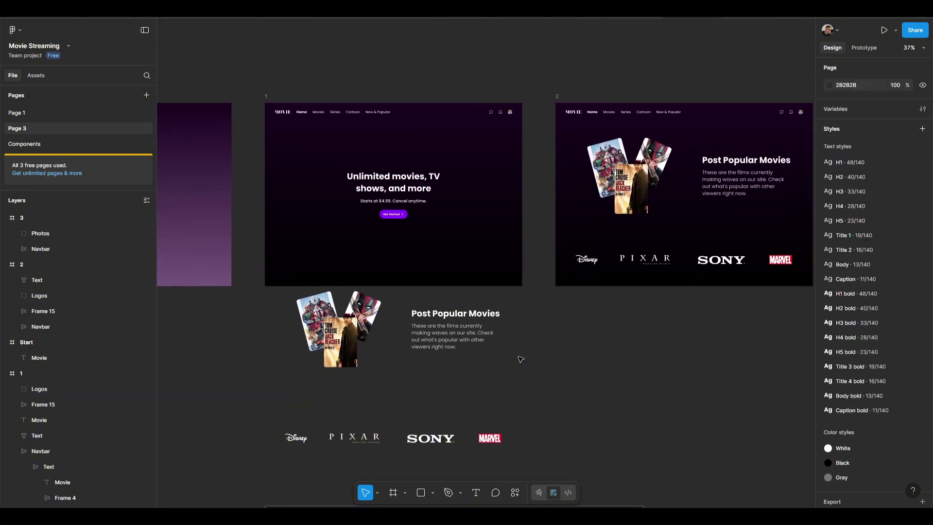
# - Copy the "Unlimited movies, TV shows, and more" text block from frame 1 into frame 2
pyautogui.moveTo(423, 196); pyautogui.dragTo(360, 209)
pyautogui.click(367, 204)
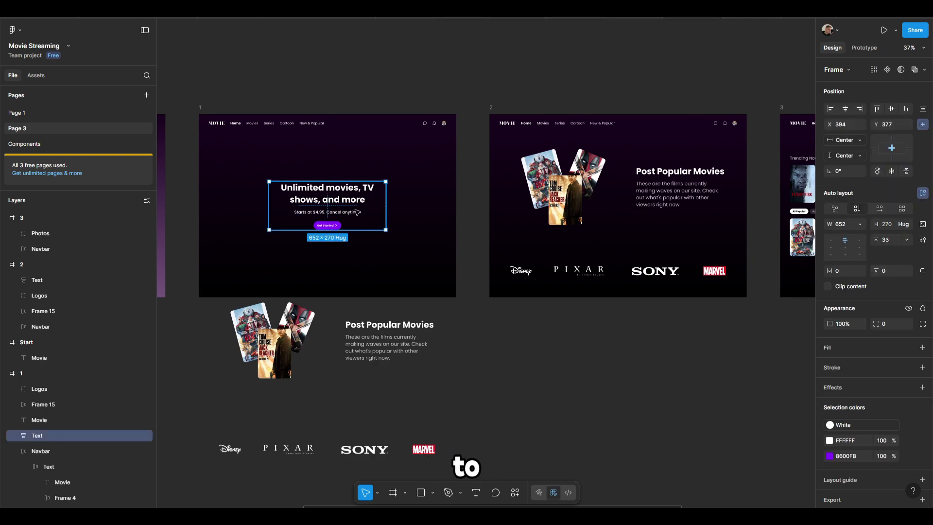
pyautogui.click(492, 109)
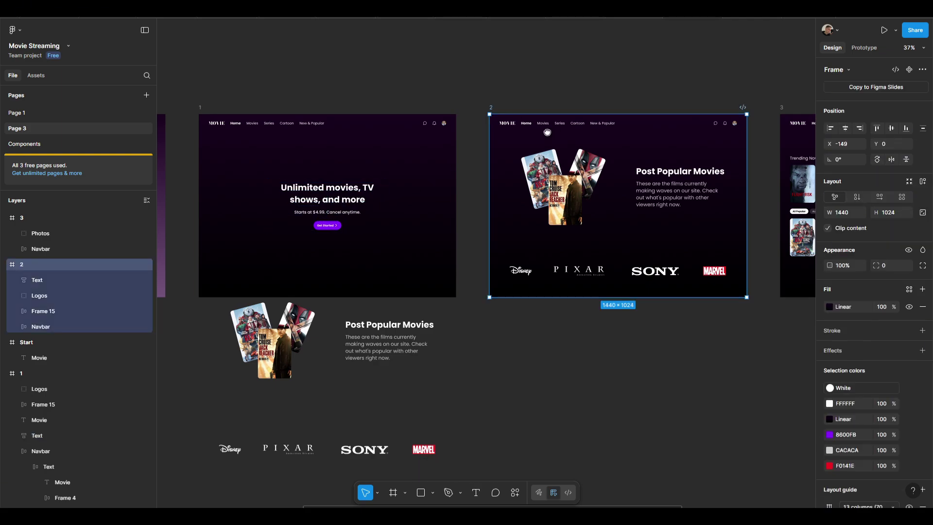
pyautogui.moveTo(600, 167); pyautogui.dragTo(454, 178)
pyautogui.hotkey('ctrl', 'v')
pyautogui.scroll(3, 453, 178)
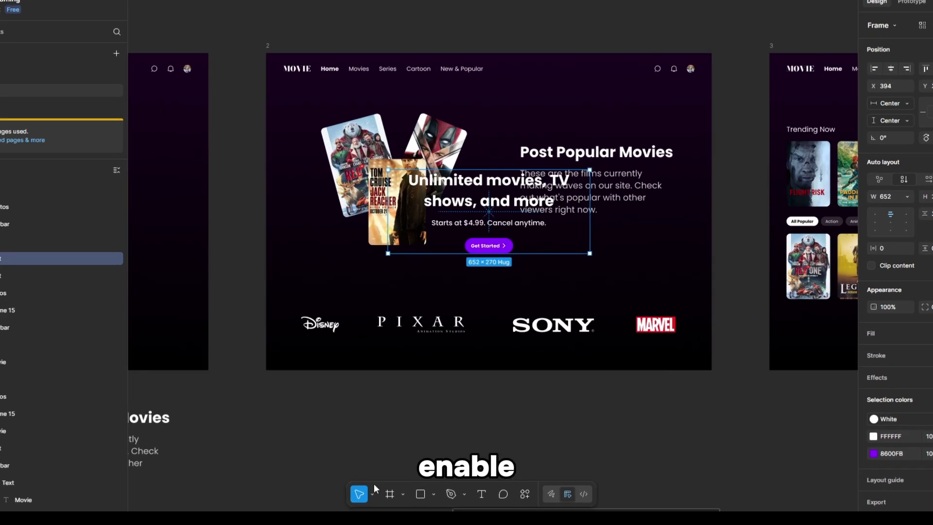
# - Scale the pasted headline block in frame 2 to about 406 × 169 and move it up to Y 92 below the navbar
pyautogui.click(373, 494)
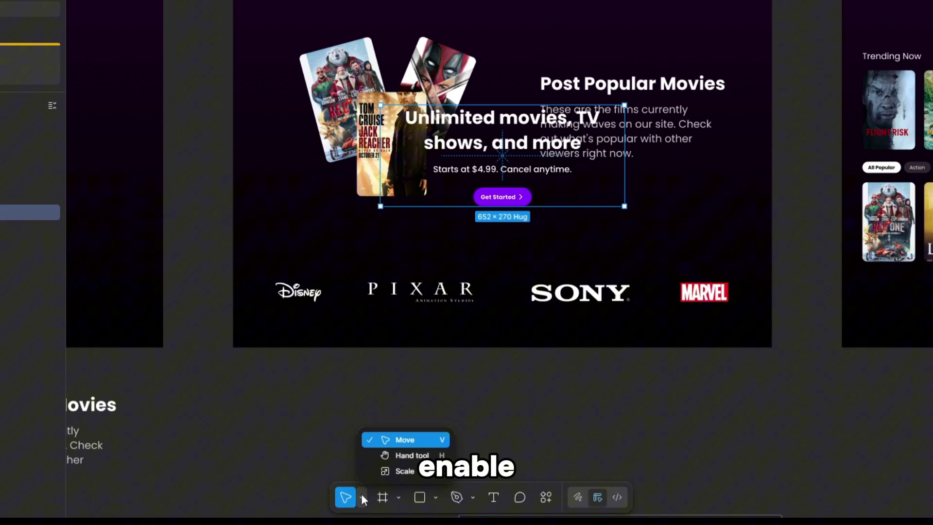
pyautogui.click(396, 474)
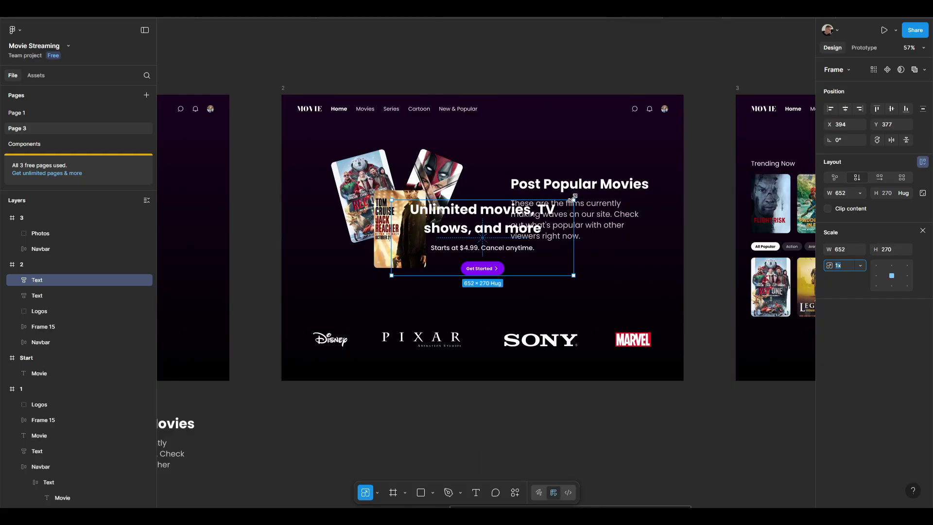
pyautogui.press('v')
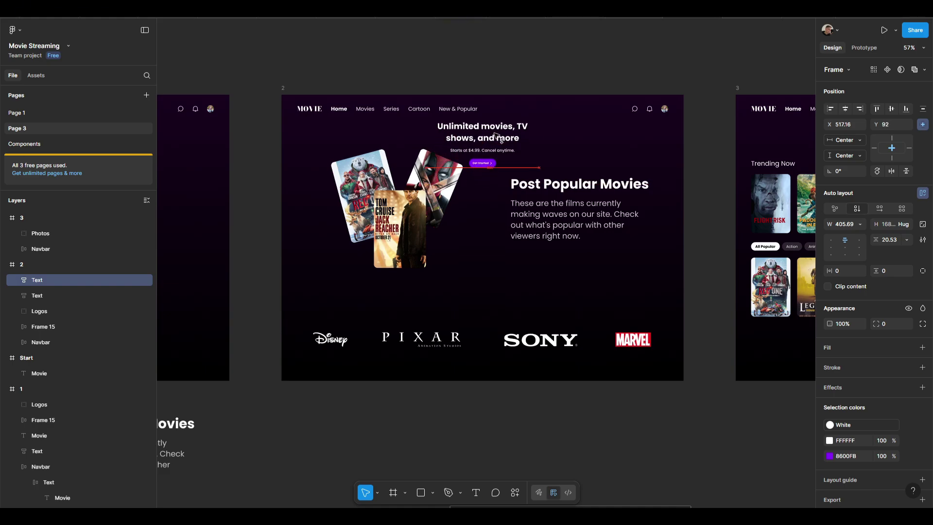
# - Set the opacity of the scaled headline block in frame 2 to 0%
pyautogui.moveTo(830, 324); pyautogui.dragTo(735, 261)
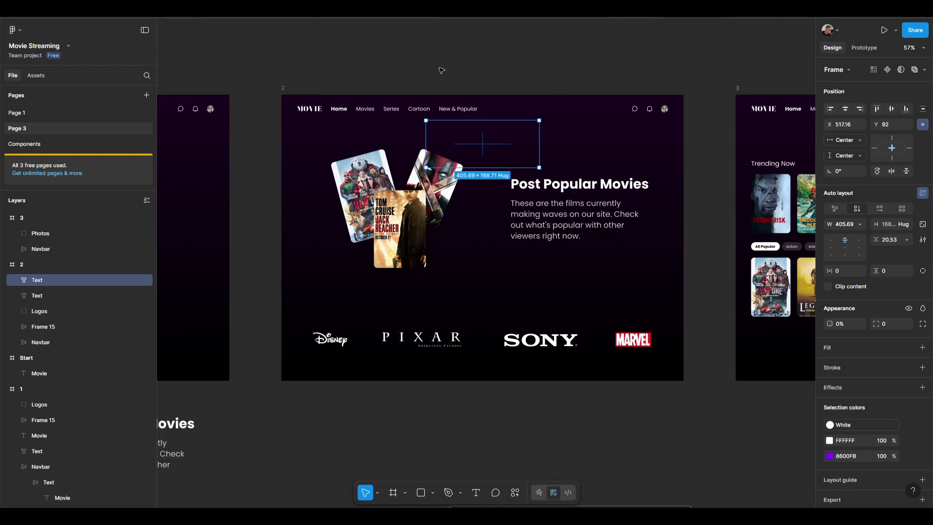
pyautogui.click(441, 71)
pyautogui.moveTo(465, 80); pyautogui.dragTo(386, 69)
pyautogui.scroll(-2, 347, 73)
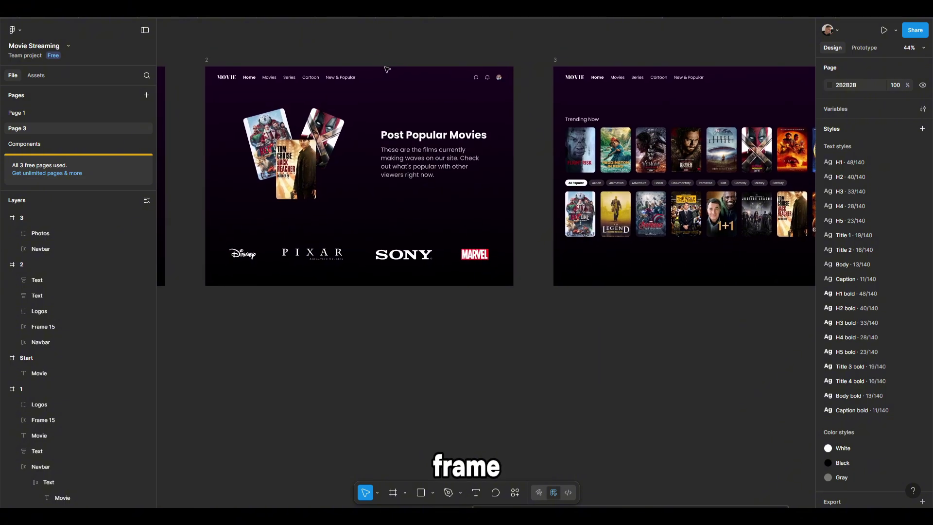
# - Copy the Photos group with the Trending Now movie lists from frame 3 into frame 2
pyautogui.hscroll(1, 467, 102)
pyautogui.click(597, 154)
pyautogui.moveTo(597, 153); pyautogui.dragTo(654, 159)
pyautogui.click(261, 73)
pyautogui.hotkey('ctrl', 'v')
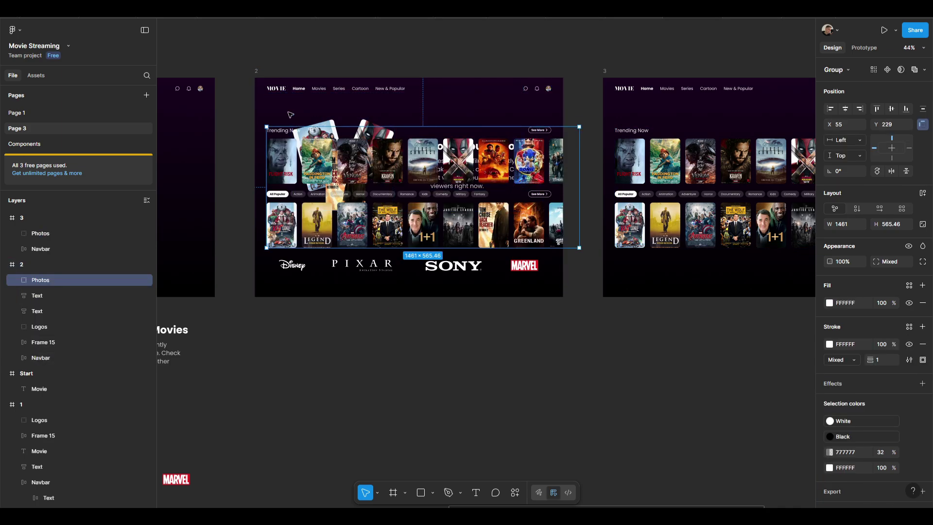
# - Move the pasted Photos group down to Y 1077 below frame 2 and turn off clip content for that frame
pyautogui.hotkey('shift', 'Down')
pyautogui.hotkey('shift', 'Down')
pyautogui.hotkey('shift', 'Down')
pyautogui.hotkey('shift', 'Down')
pyautogui.hotkey('shift', 'Down')
pyautogui.hotkey('shift', 'Down')
pyautogui.hotkey('shift', 'Down')
pyautogui.hotkey('shift', 'Down')
pyautogui.hotkey('shift', 'Down')
pyautogui.hotkey('shift', 'Down')
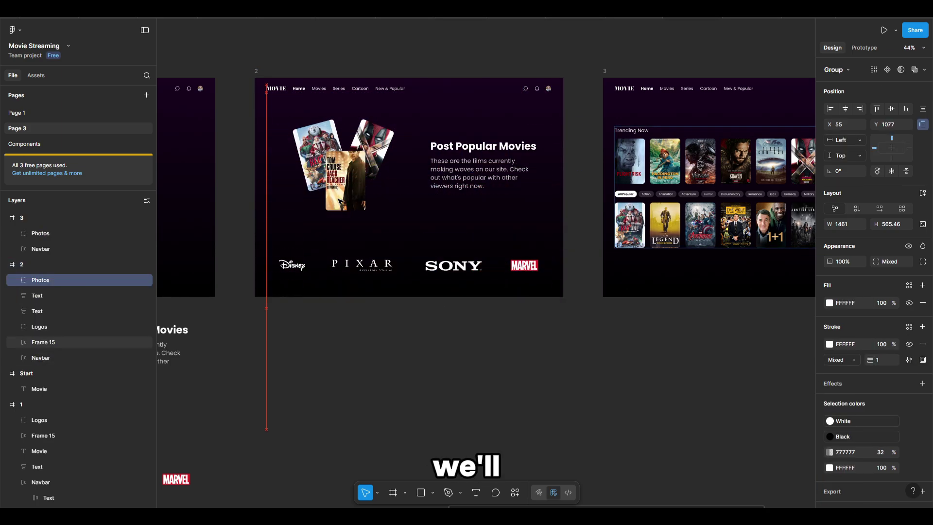
pyautogui.click(257, 72)
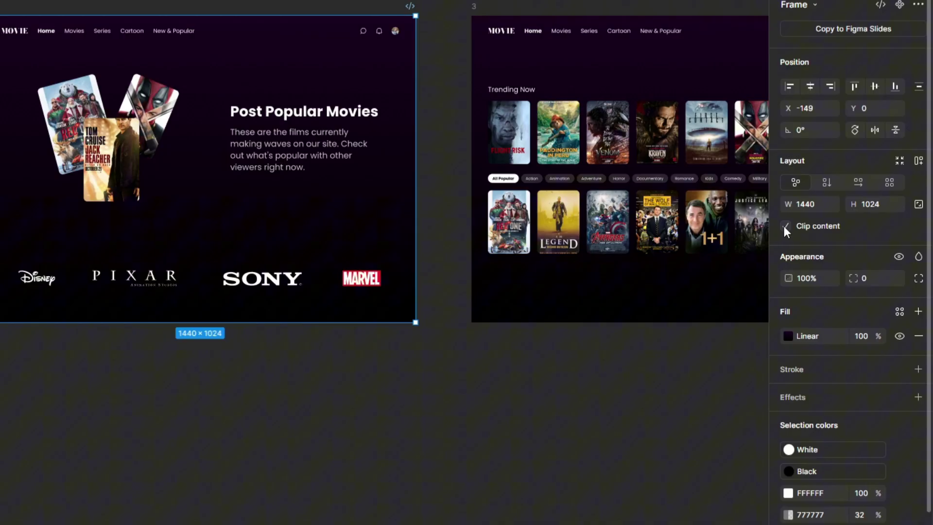
pyautogui.click(827, 228)
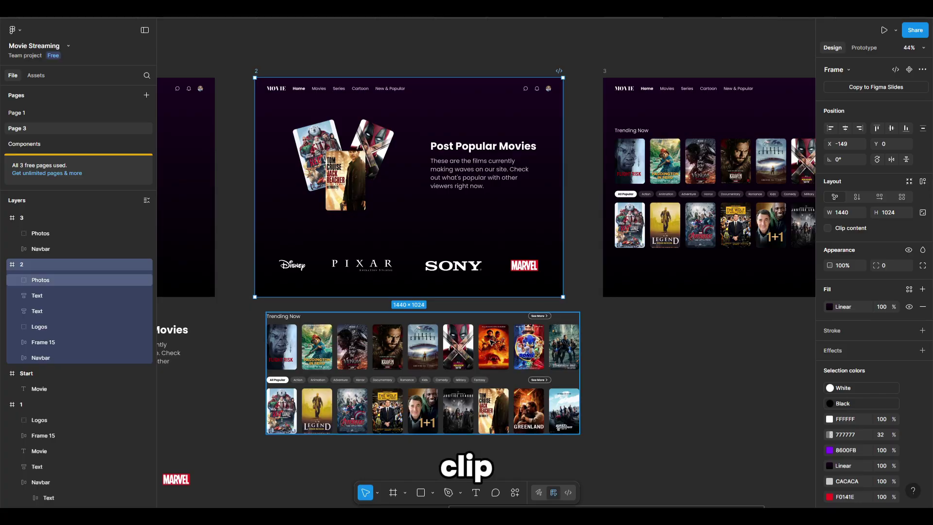
# - Move the category filters, their See More button and the second movie list lower in frame 2's Photos group, widening the gap between rows
pyautogui.click(448, 381)
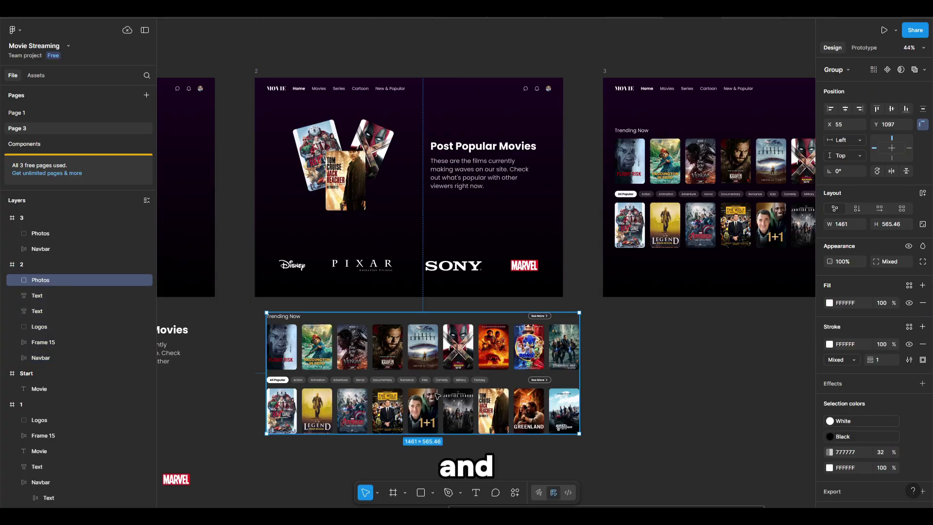
pyautogui.doubleClick(437, 396)
pyautogui.click(497, 380)
pyautogui.moveTo(488, 396); pyautogui.dragTo(520, 411)
pyautogui.doubleClick(481, 380)
pyautogui.keyDown('shift'); pyautogui.click(491, 401); pyautogui.keyUp('shift')
pyautogui.keyDown('shift'); pyautogui.click(542, 378); pyautogui.keyUp('shift')
pyautogui.click(645, 358)
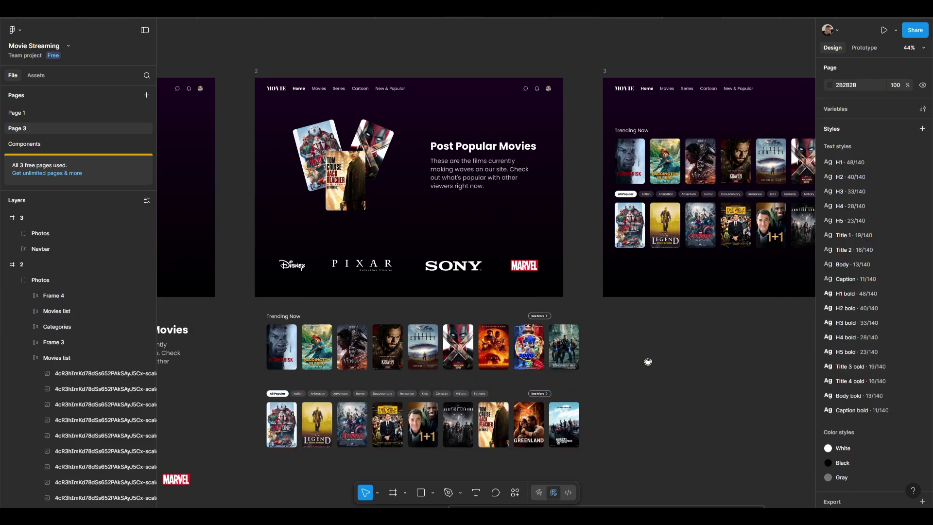
# - Copy the studio logos and the Post Popular Movies block from frame 2 into frame 3
pyautogui.scroll(-3, 631, 371)
pyautogui.moveTo(499, 264); pyautogui.dragTo(430, 282)
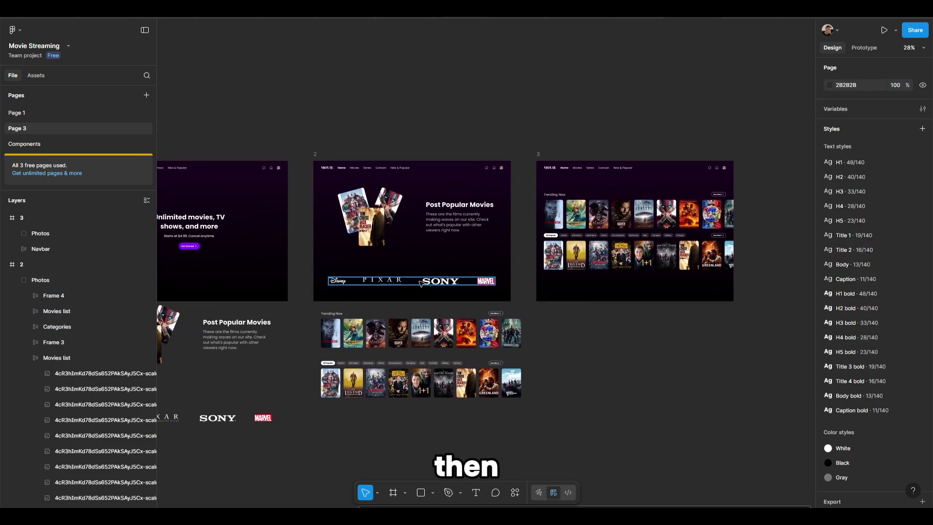
pyautogui.scroll(3, 428, 273)
pyautogui.click(420, 282)
pyautogui.keyDown('shift'); pyautogui.click(370, 193); pyautogui.keyUp('shift')
pyautogui.moveTo(411, 194); pyautogui.dragTo(301, 199)
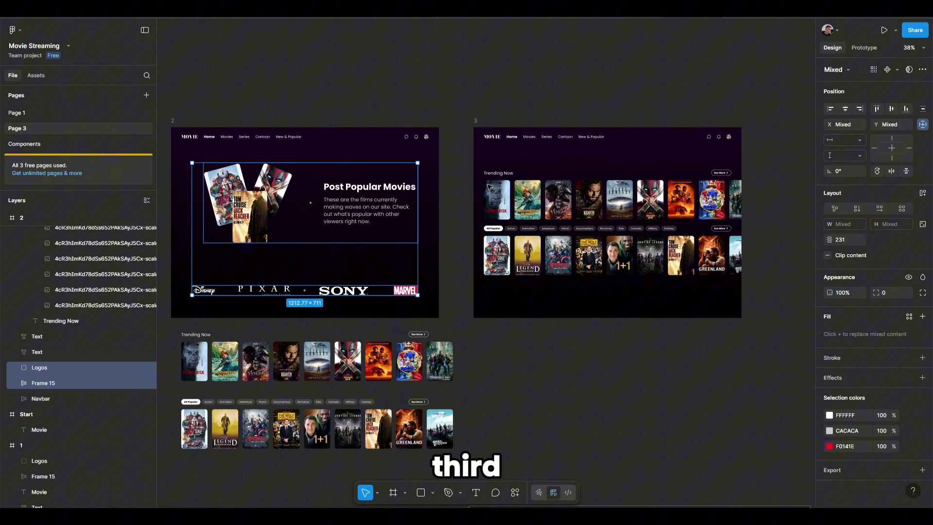
pyautogui.hotkey('ctrl', 'c')
pyautogui.click(471, 118)
pyautogui.hotkey('ctrl', 'v')
pyautogui.moveTo(597, 259); pyautogui.dragTo(512, 256)
pyautogui.scroll(2, 533, 225)
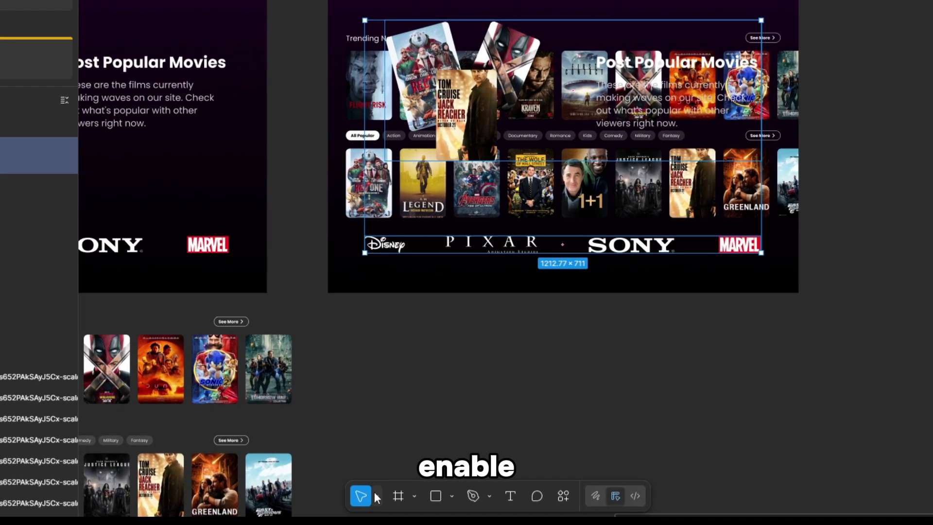
# - Scale the pasted logos and Post Popular Movies block to about 896 × 525 over frame 3's upper edge and set their opacity to 0%
pyautogui.click(377, 492)
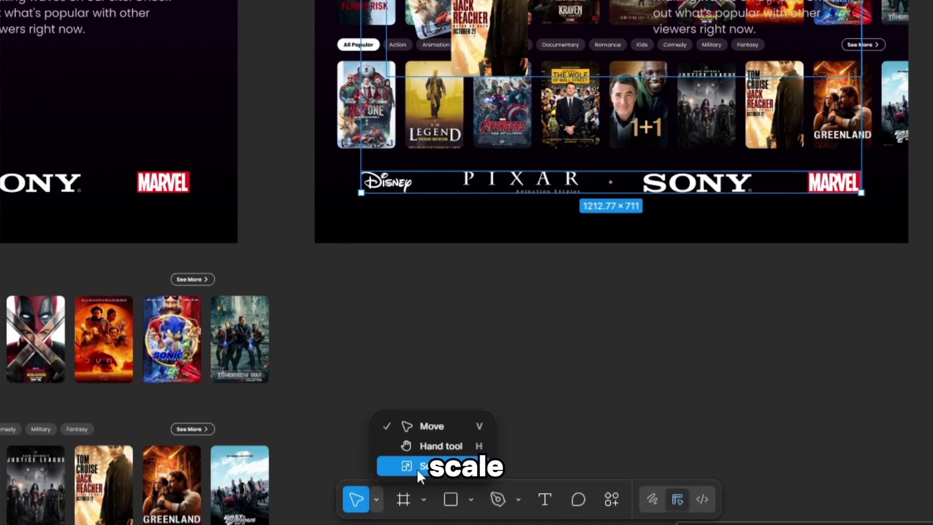
pyautogui.click(401, 474)
pyautogui.moveTo(660, 141); pyautogui.dragTo(496, 146)
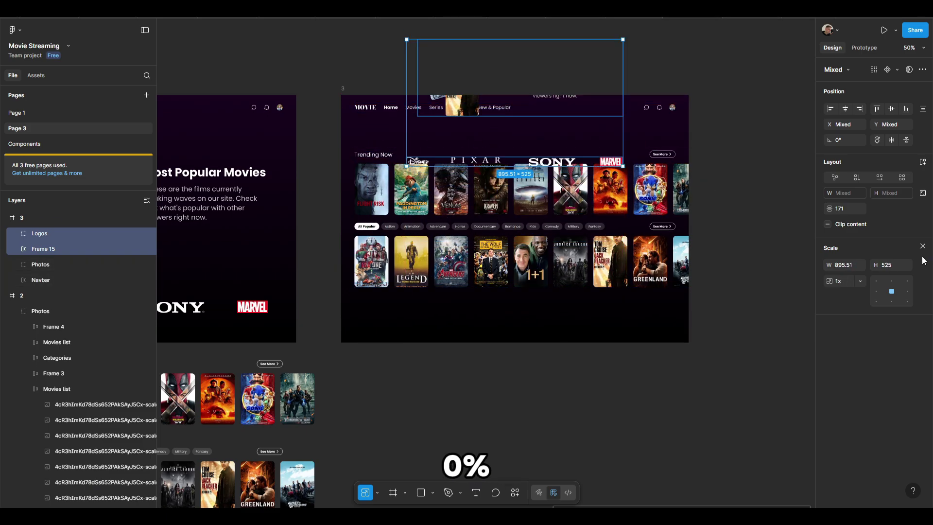
pyautogui.click(922, 247)
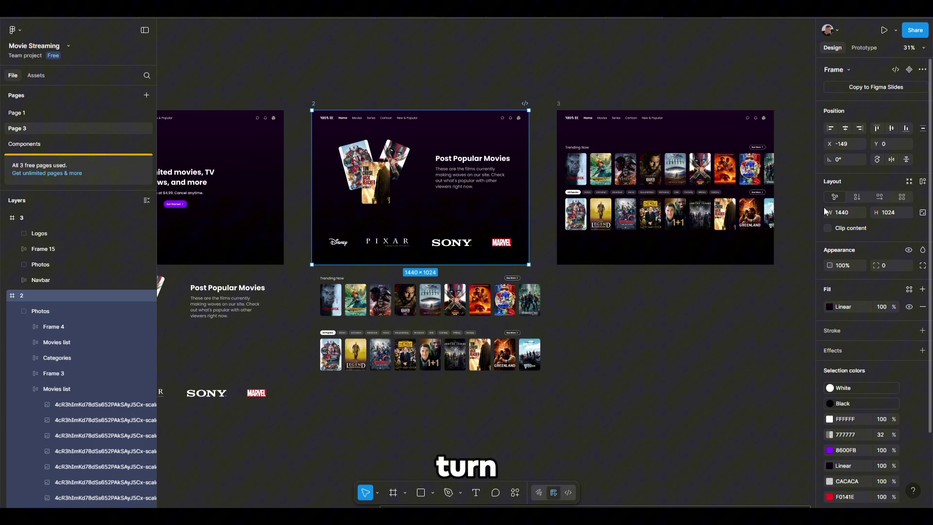
# - Turn on clip content for frame 2 and frame 1
pyautogui.click(827, 227)
pyautogui.hscroll(-5, 713, 178)
pyautogui.click(307, 101)
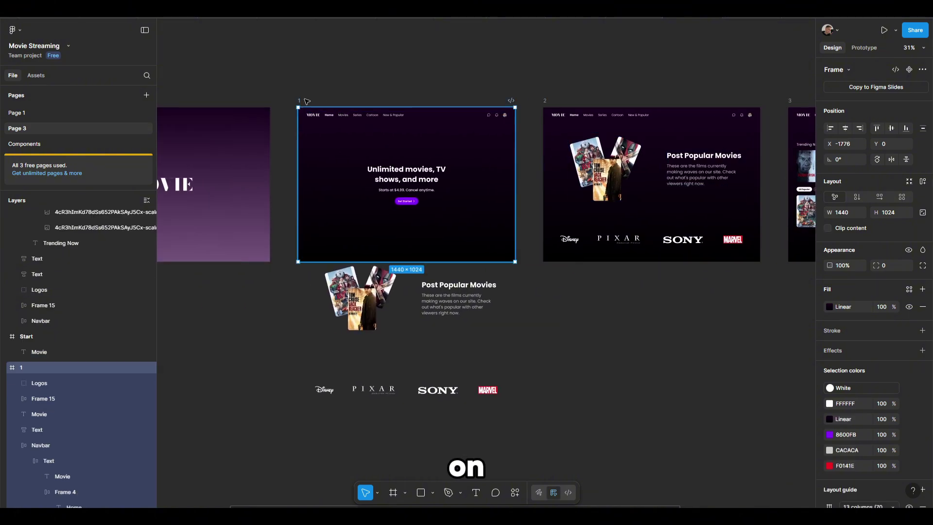
pyautogui.click(679, 110)
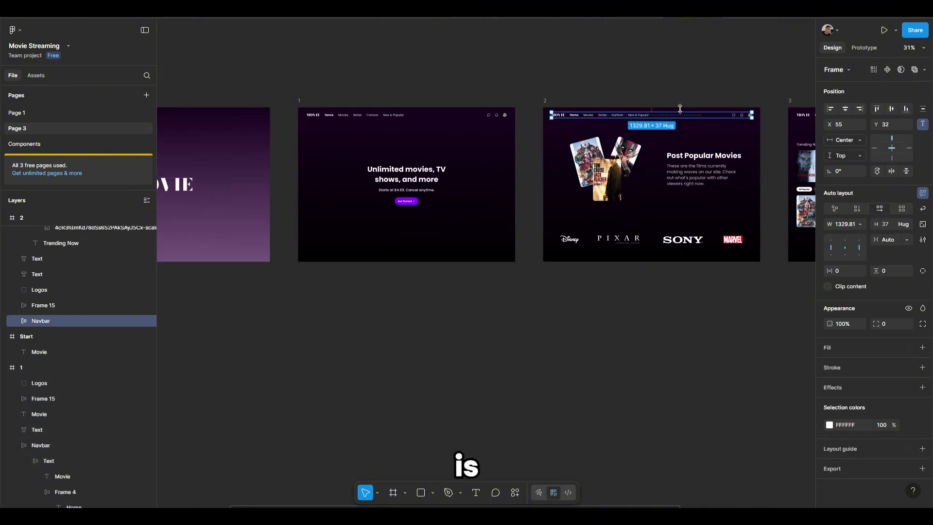
pyautogui.click(661, 100)
# - Create a prototype connection from the Start frame to frame 1
pyautogui.moveTo(662, 100); pyautogui.dragTo(526, 132)
pyautogui.scroll(-2, 490, 138)
pyautogui.moveTo(378, 111); pyautogui.dragTo(605, 106)
pyautogui.scroll(2, 360, 128)
pyautogui.scroll(-2, 484, 83)
pyautogui.scroll(5, 484, 83)
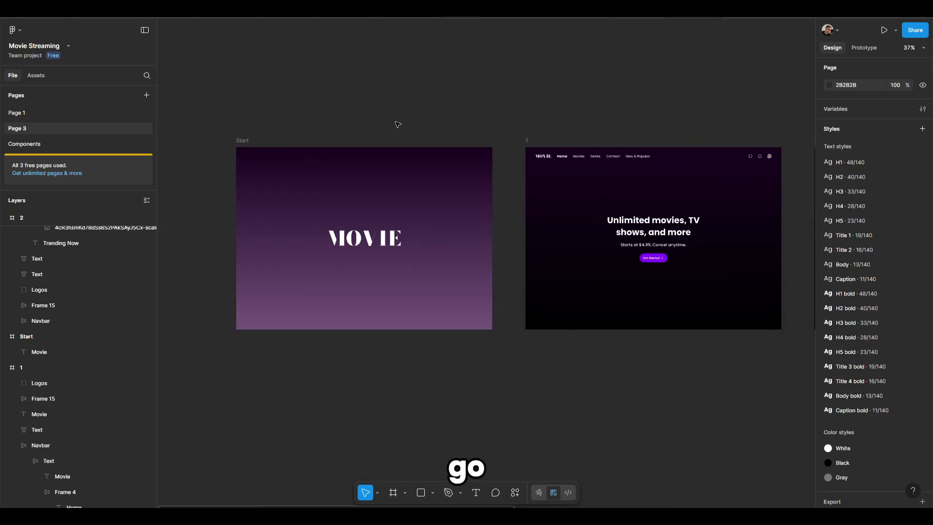
pyautogui.click(857, 49)
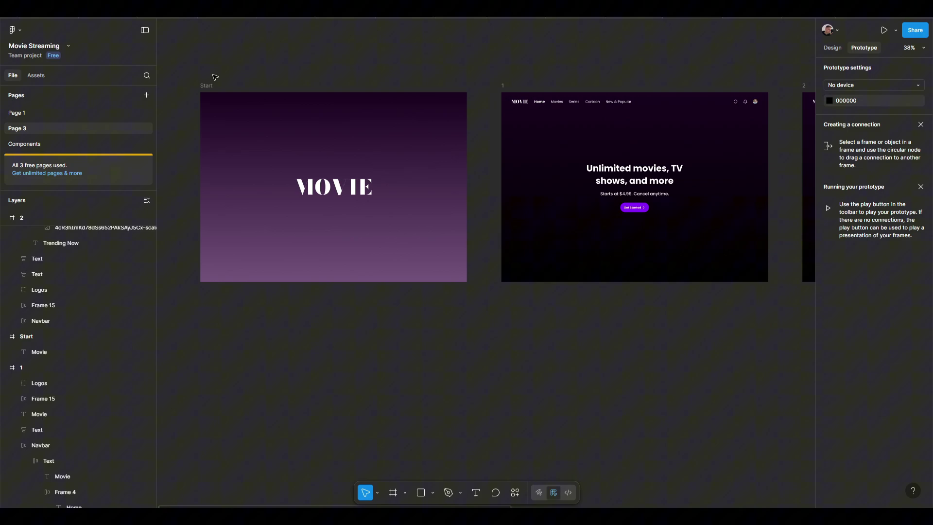
pyautogui.click(289, 110)
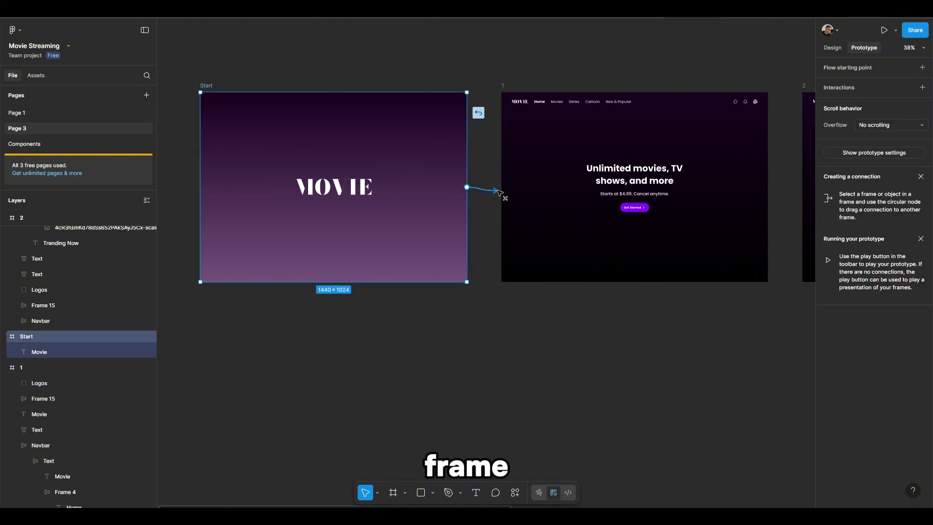
pyautogui.moveTo(500, 192); pyautogui.dragTo(503, 194)
# - Set the Start frame's interaction trigger to After delay with a delay of 1 ms
pyautogui.click(510, 232)
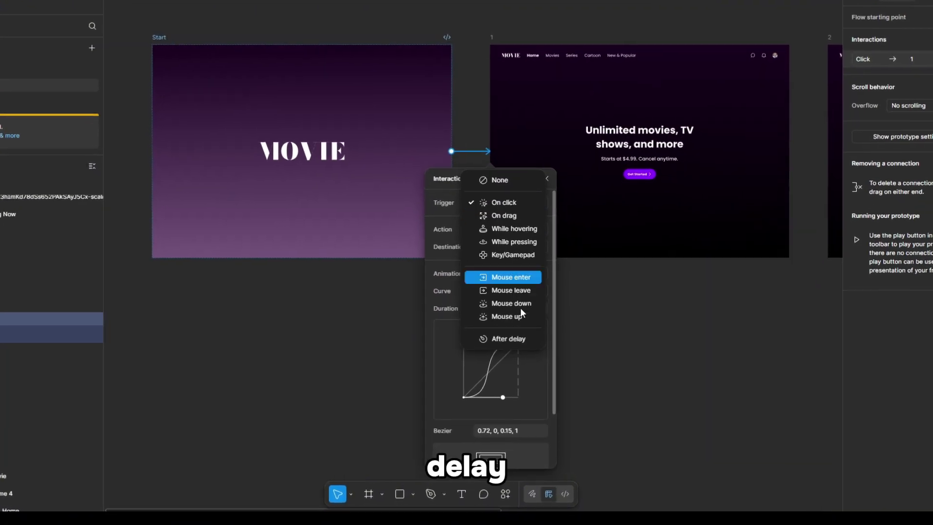
pyautogui.click(508, 338)
pyautogui.click(518, 228)
pyautogui.write('1')
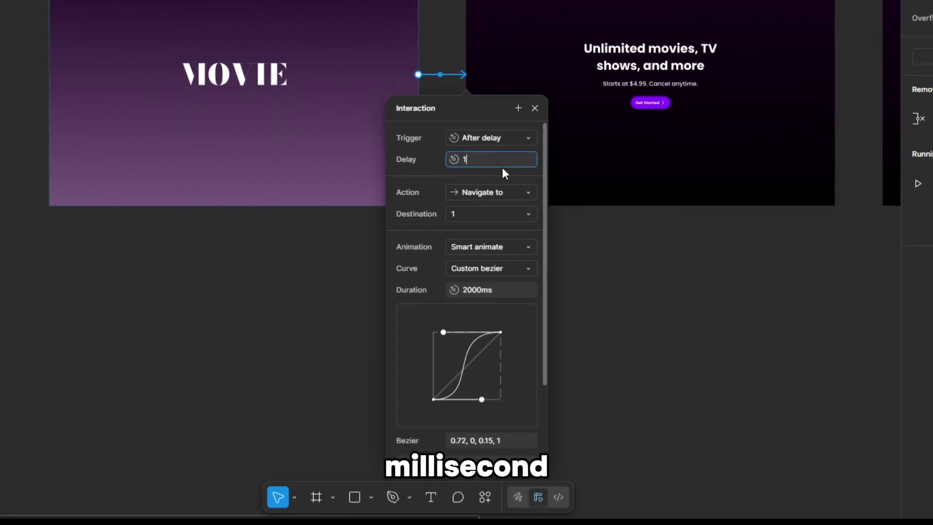
pyautogui.press('Return')
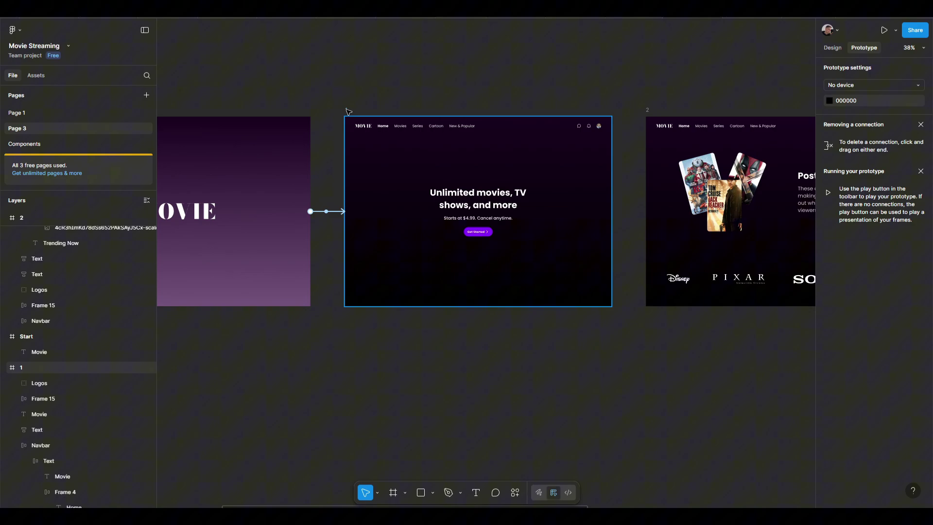
# - Connect frame 1 to frame 2 with an On click, Navigate to interaction
pyautogui.click(348, 111)
pyautogui.moveTo(611, 211); pyautogui.dragTo(670, 214)
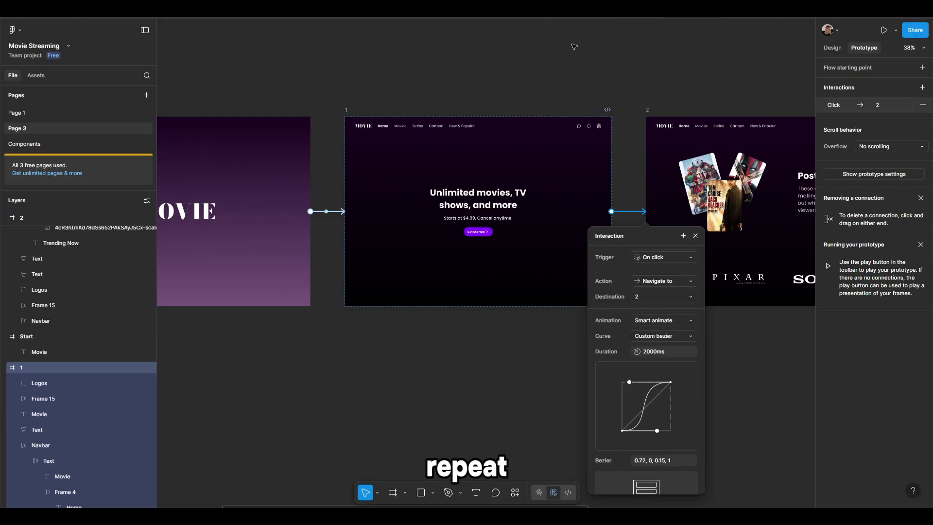
pyautogui.click(581, 52)
# - Create a prototype connection from frame 2 to frame 3
pyautogui.moveTo(581, 52); pyautogui.dragTo(307, 80)
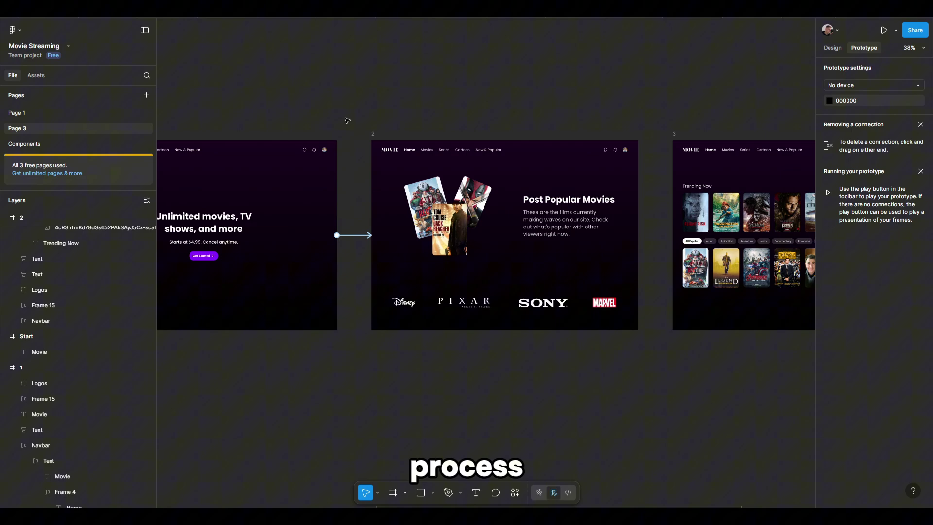
pyautogui.click(374, 133)
pyautogui.moveTo(637, 235); pyautogui.dragTo(665, 238)
pyautogui.click(666, 97)
pyautogui.hscroll(5, 397, 152)
# - Play the prototype from the Start frame to preview the animation between frames
pyautogui.scroll(-3, 397, 152)
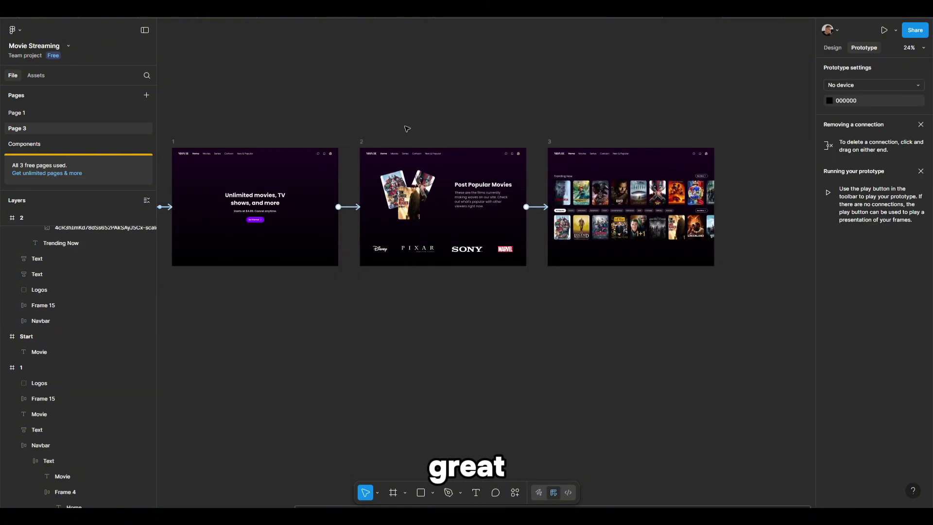
pyautogui.hscroll(-3, 535, 126)
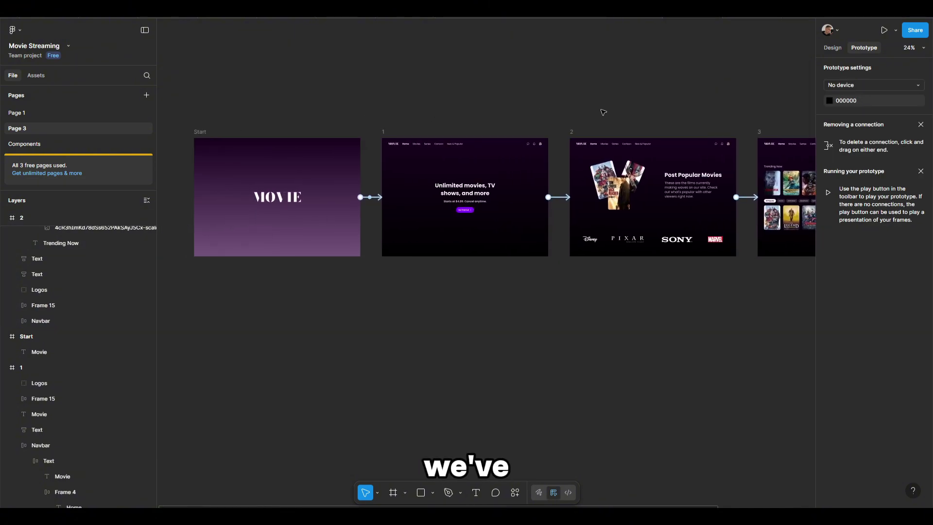
pyautogui.click(832, 48)
pyautogui.hscroll(-3, 389, 92)
pyautogui.click(285, 130)
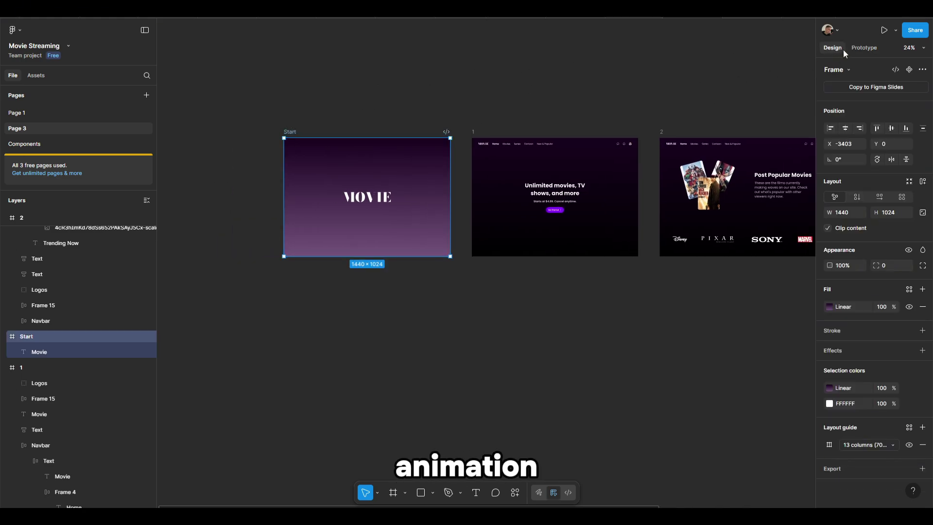
pyautogui.click(883, 30)
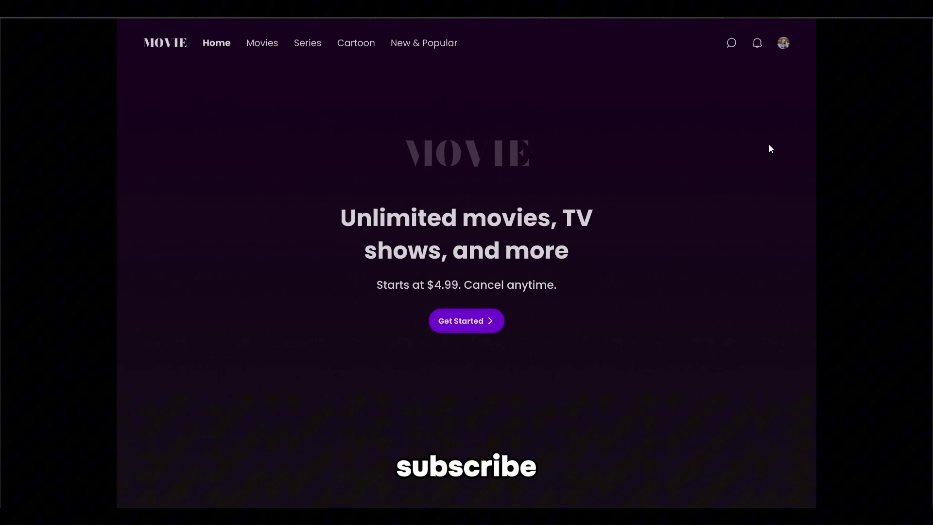